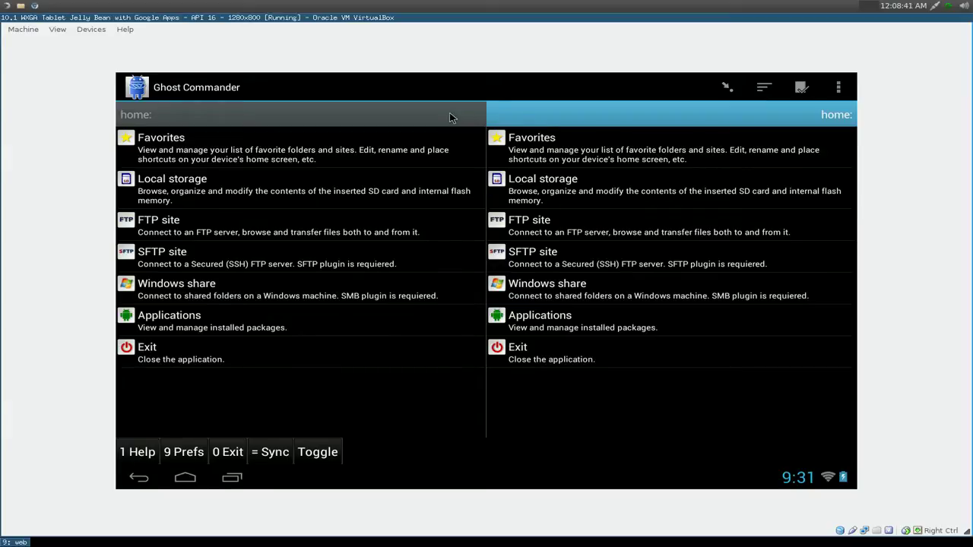
# Step: Open the Download folder from local storage in the right panel
pyautogui.click(449, 118)
pyautogui.click(532, 112)
pyautogui.click(563, 194)
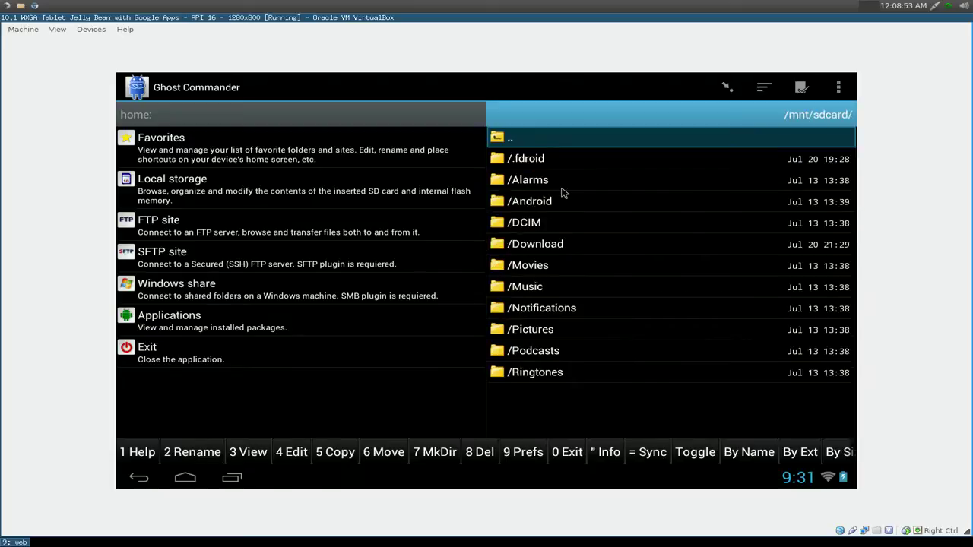
pyautogui.click(559, 246)
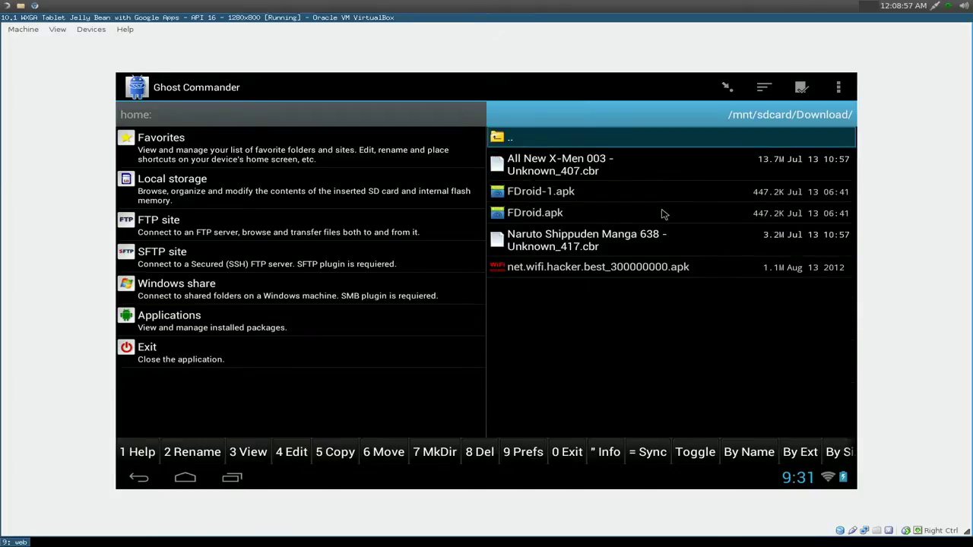
# Step: Open the icons folder inside .fdroid on local storage in the left panel
pyautogui.click(378, 116)
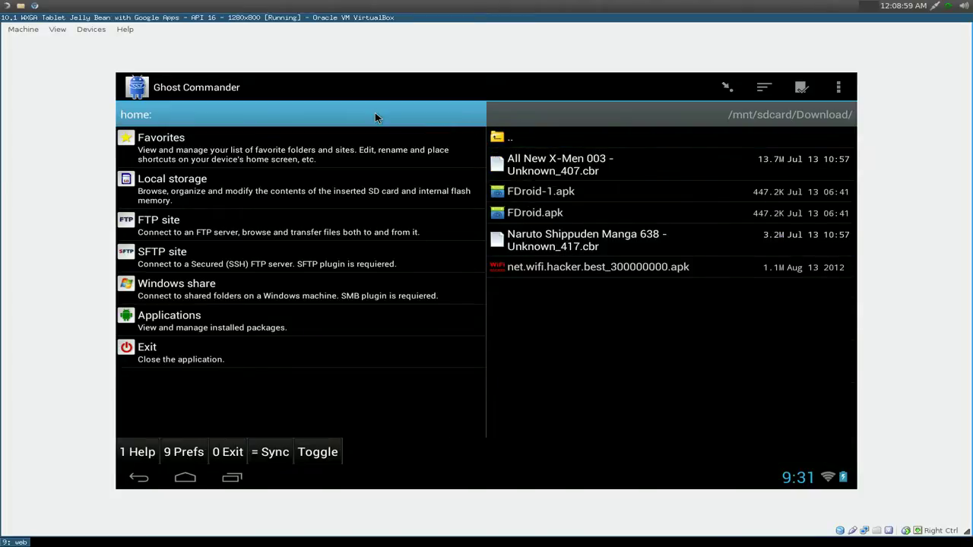
pyautogui.click(210, 198)
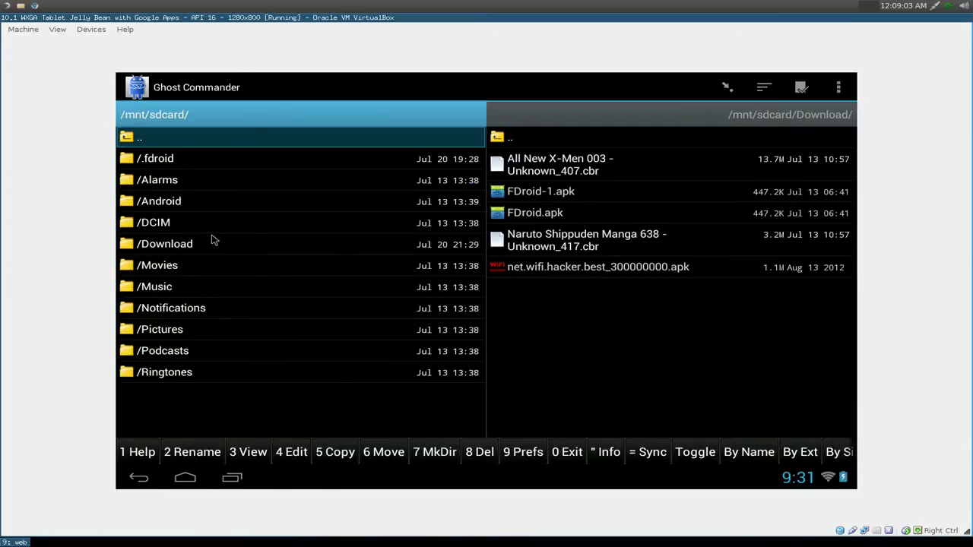
pyautogui.click(167, 162)
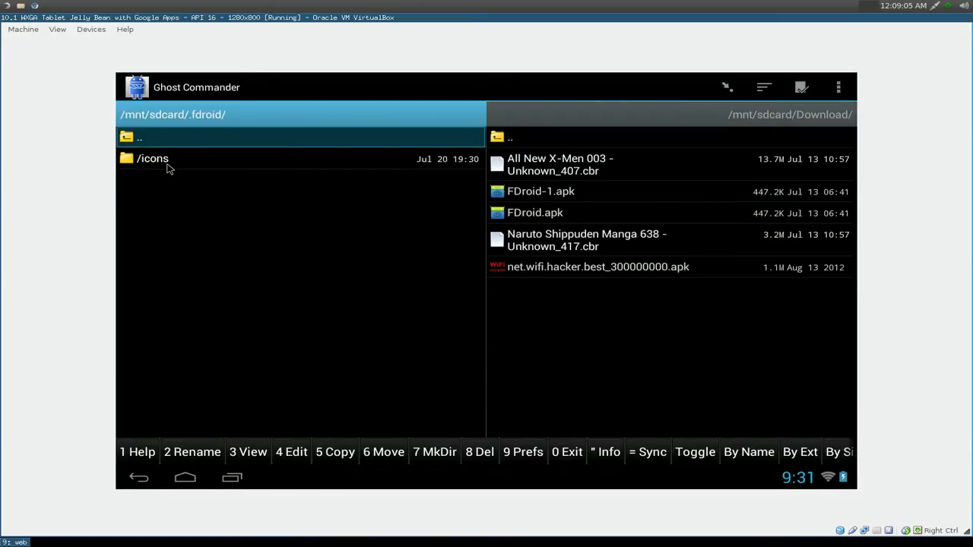
pyautogui.click(169, 164)
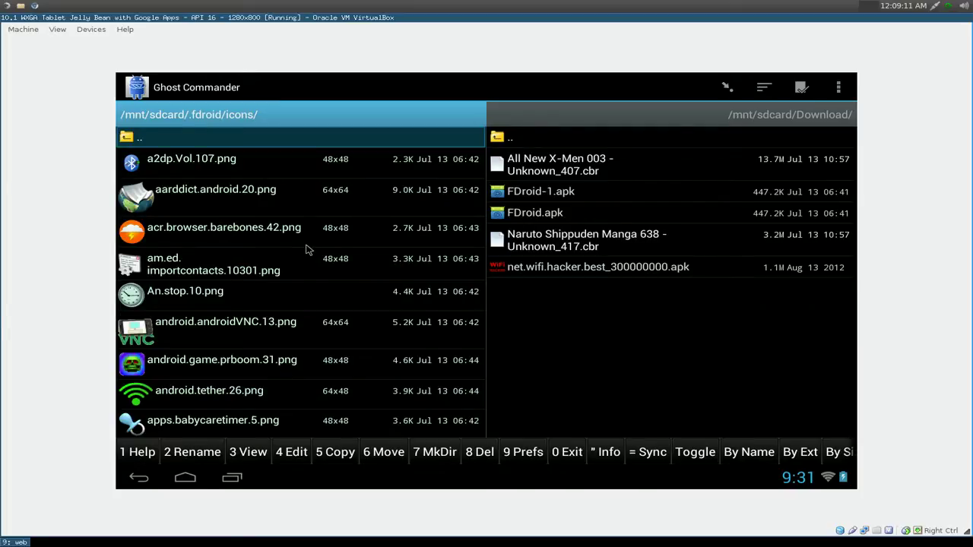
# Step: Copy acr.browser.barebones.42.png and android.androidVNC.13.png from the icons folder to /mnt/sdcard/Download/
pyautogui.press('Down')
pyautogui.press('Down')
pyautogui.press('Down')
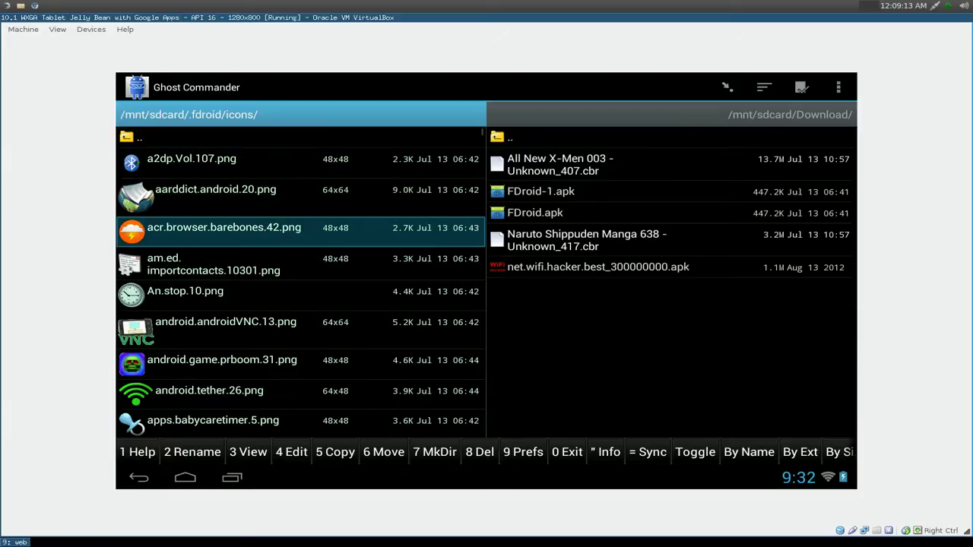
pyautogui.press('Insert')
pyautogui.press('Down')
pyautogui.press('Down')
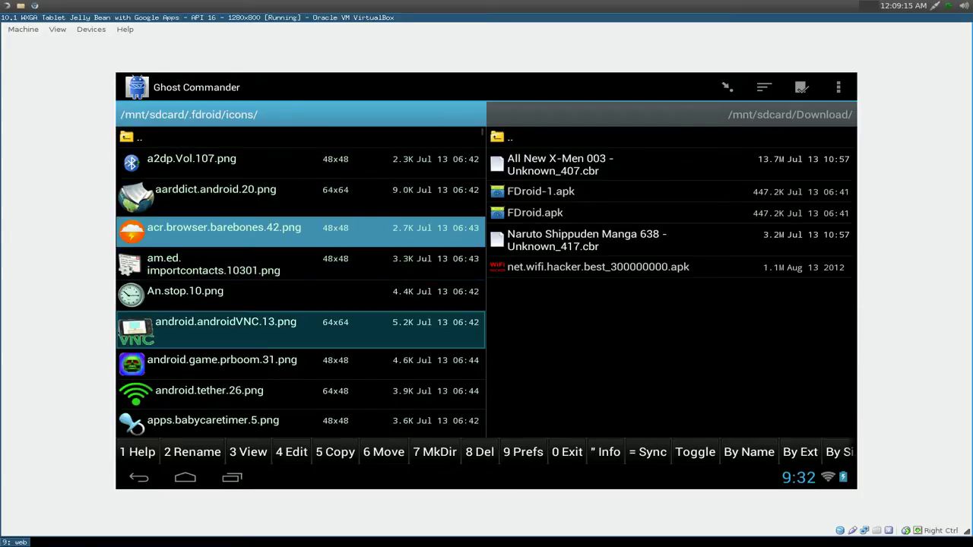
pyautogui.press('Insert')
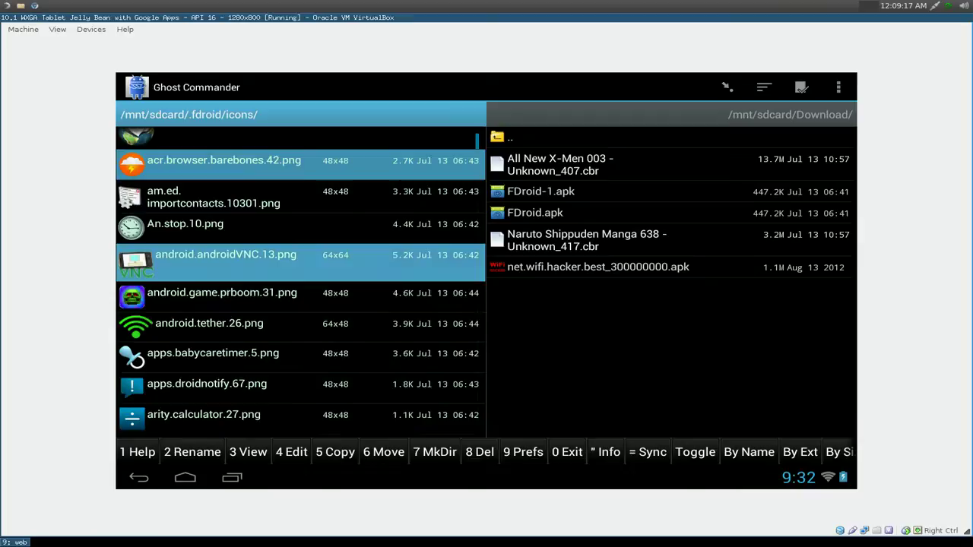
pyautogui.press('Up')
pyautogui.press('Up')
pyautogui.press('Up')
pyautogui.press('Up')
pyautogui.press('Up')
pyautogui.press('Up')
pyautogui.press('Up')
pyautogui.press('Down')
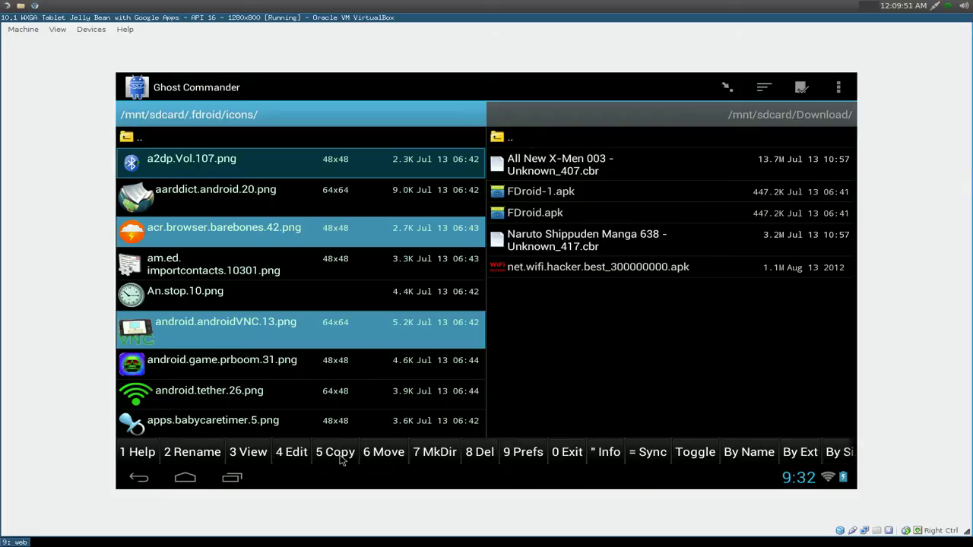
pyautogui.click(341, 458)
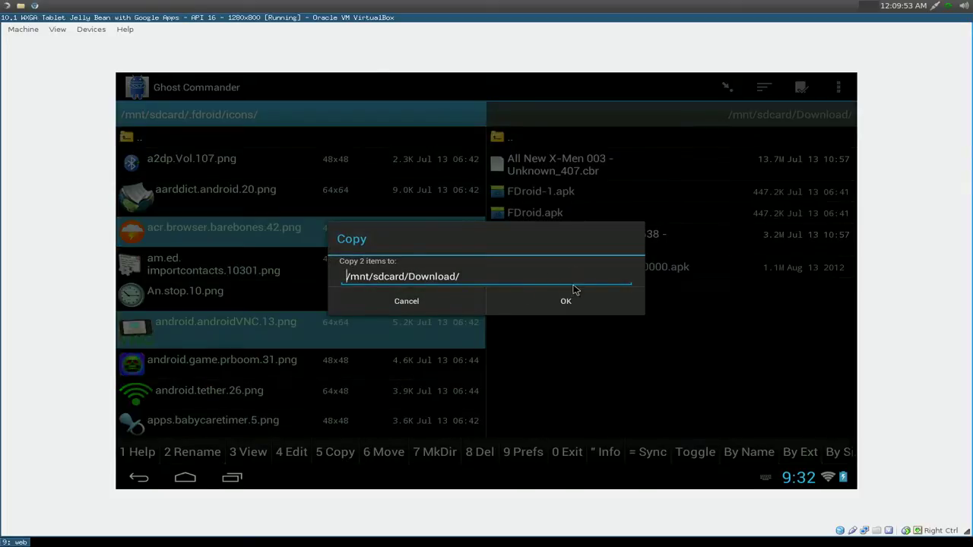
pyautogui.click(562, 307)
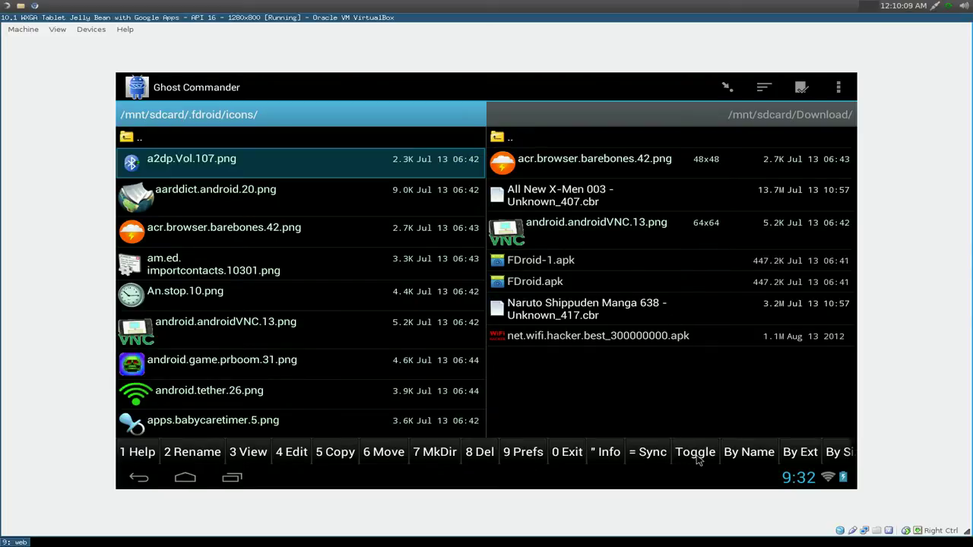
# Step: Sort the Download folder's files by size, by extension and finally by date
pyautogui.moveTo(728, 454); pyautogui.dragTo(346, 452)
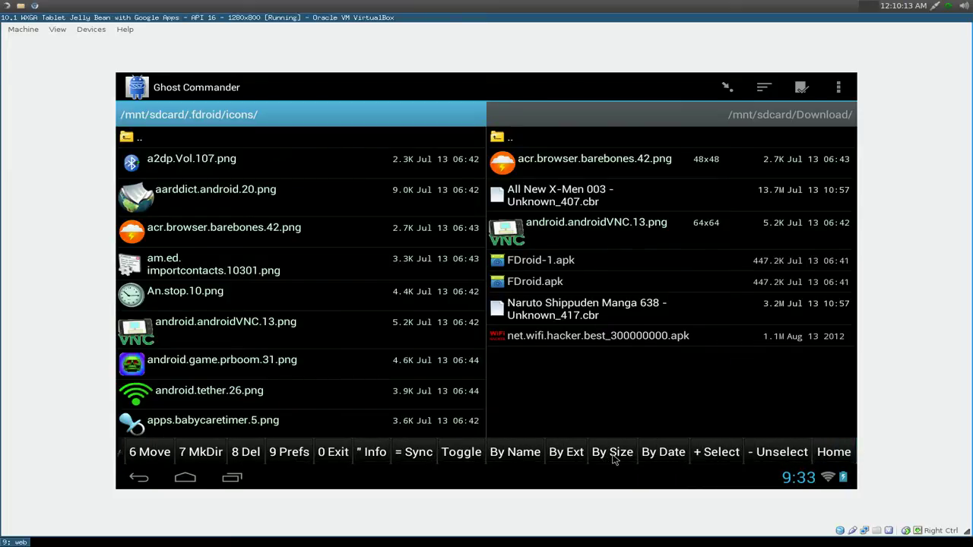
pyautogui.click(623, 413)
pyautogui.click(624, 456)
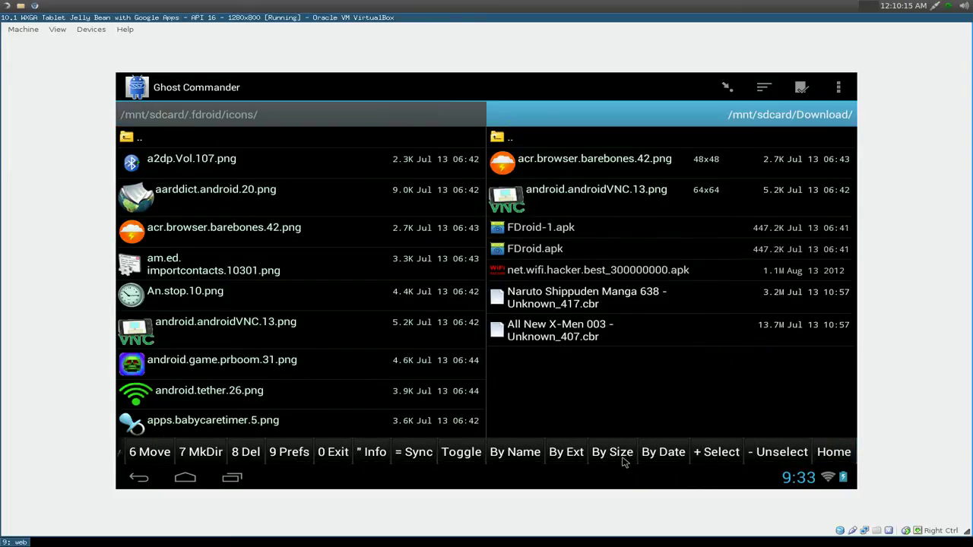
pyautogui.click(581, 456)
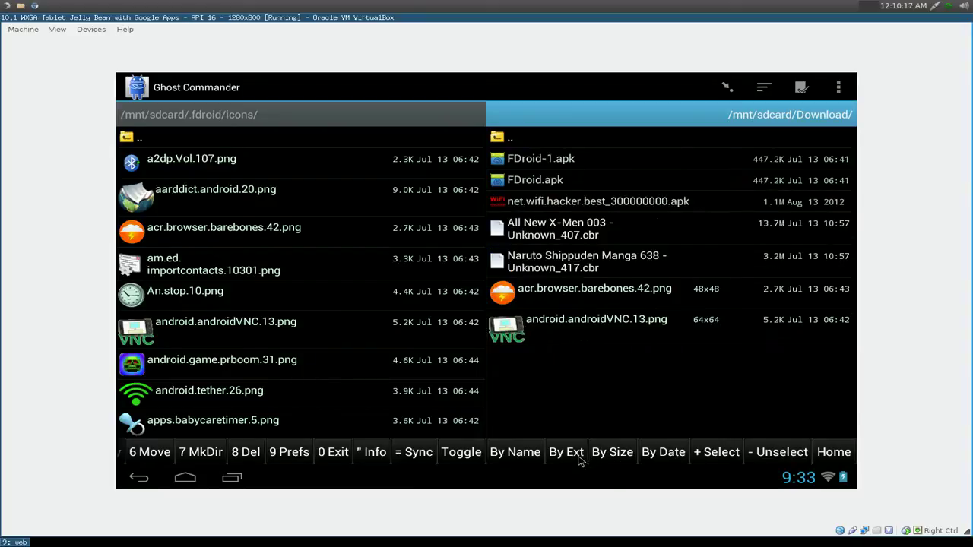
pyautogui.click(658, 456)
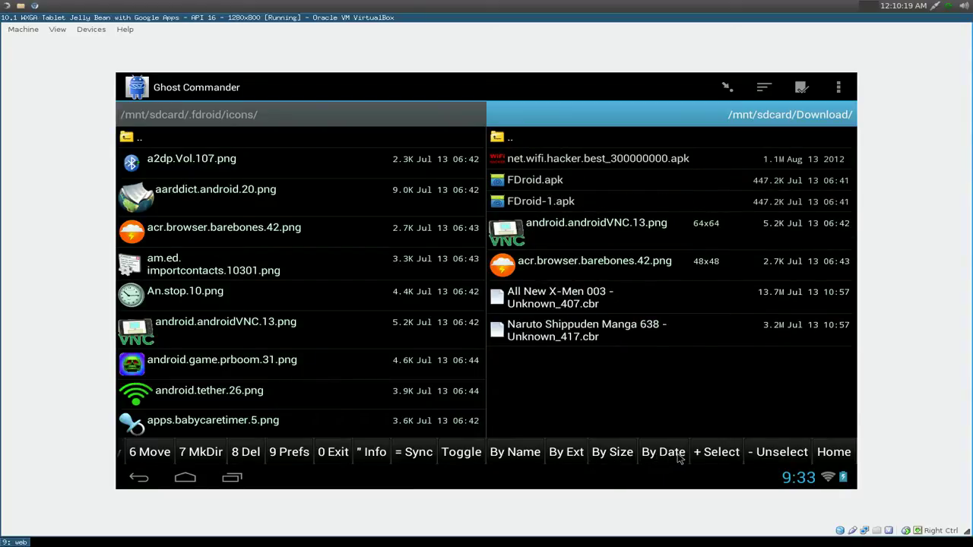
# Step: Select all items in the Download folder with the file mask *, and unselect them all again
pyautogui.click(719, 454)
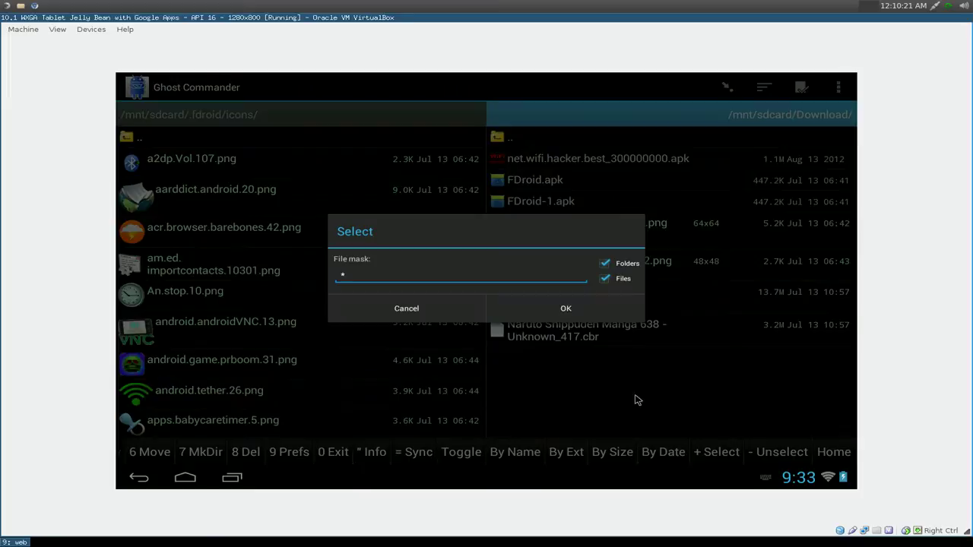
pyautogui.click(565, 306)
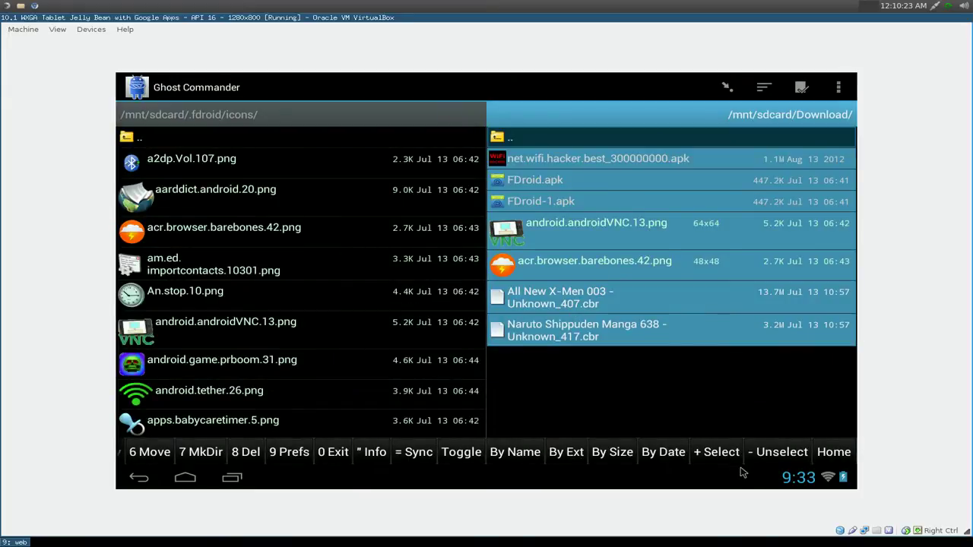
pyautogui.click(762, 456)
pyautogui.click(579, 306)
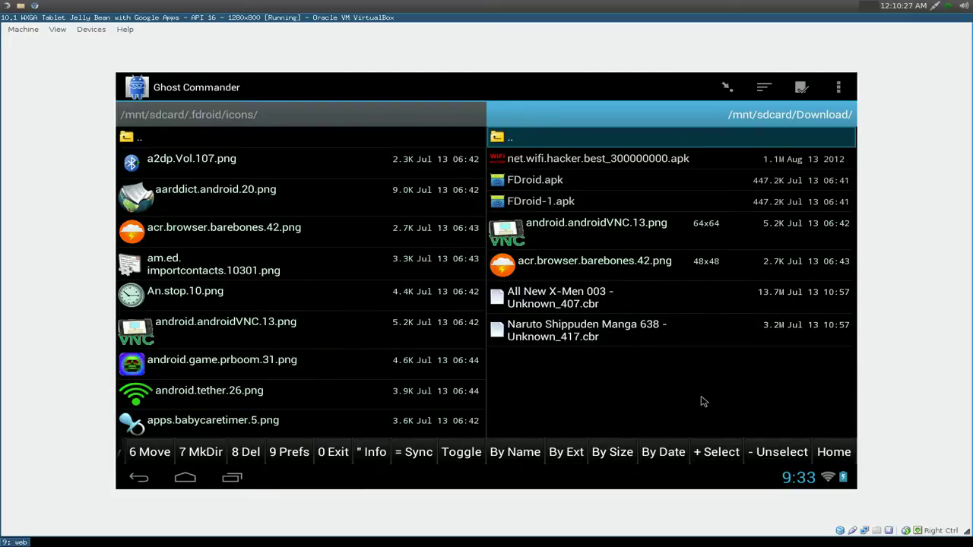
# Step: Return the right panel to the home view and reopen the Download folder from local storage
pyautogui.click(824, 453)
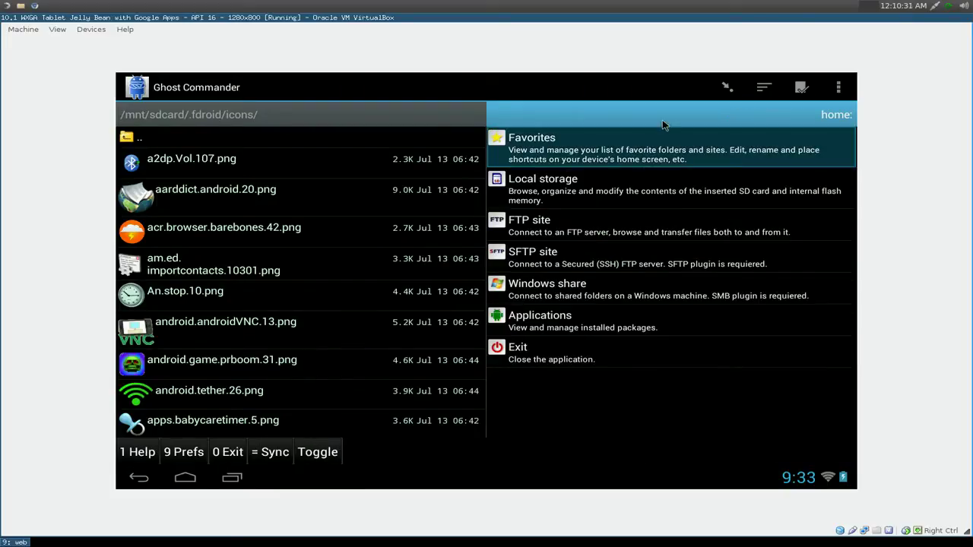
pyautogui.click(721, 92)
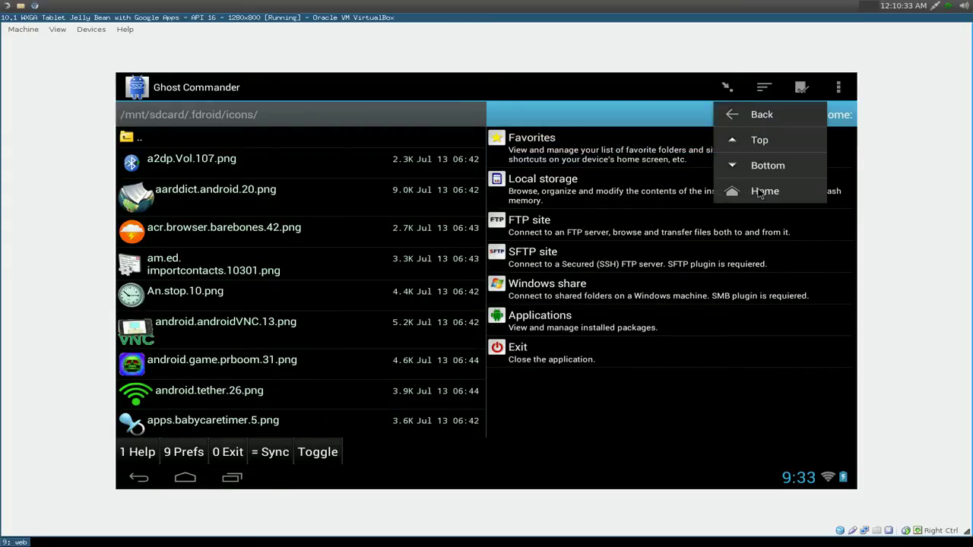
pyautogui.click(730, 389)
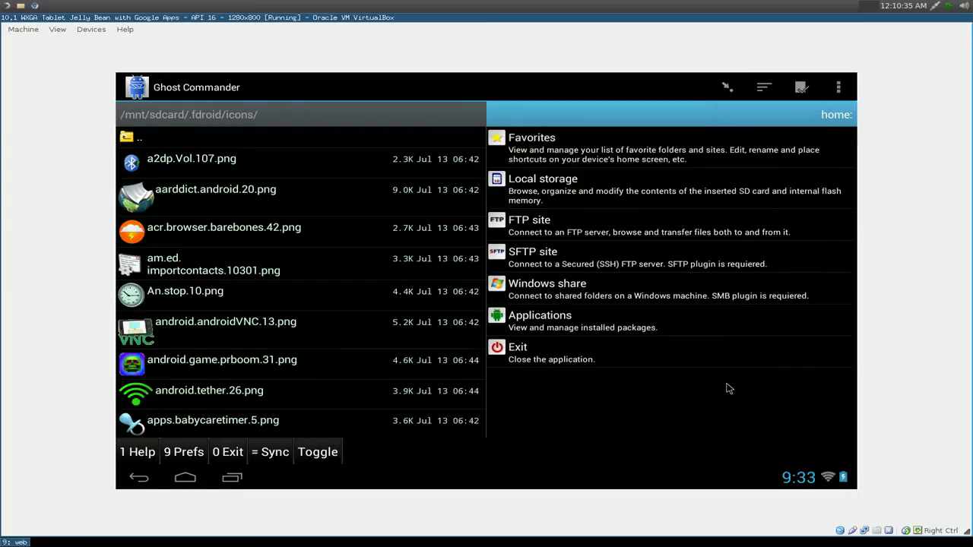
pyautogui.click(587, 190)
pyautogui.click(564, 244)
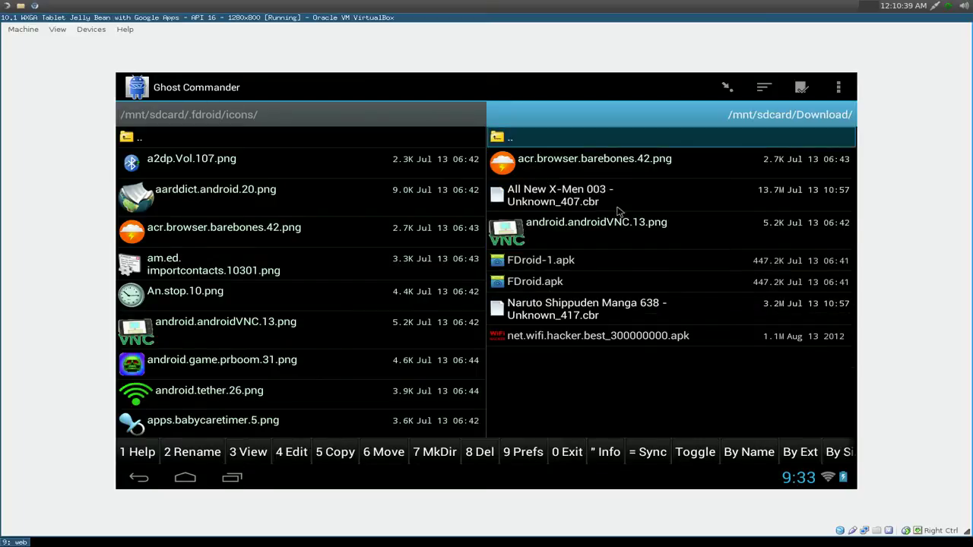
pyautogui.click(763, 95)
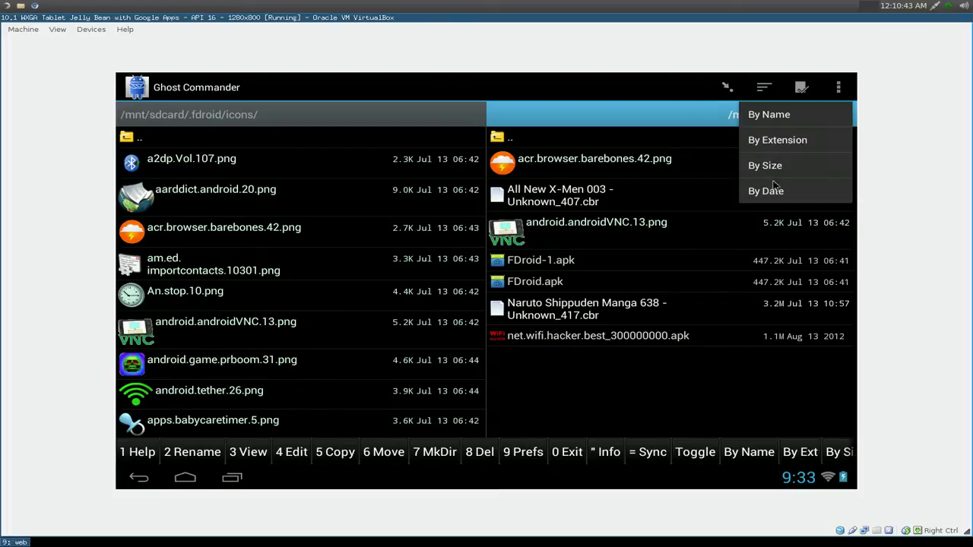
pyautogui.click(801, 89)
pyautogui.click(801, 88)
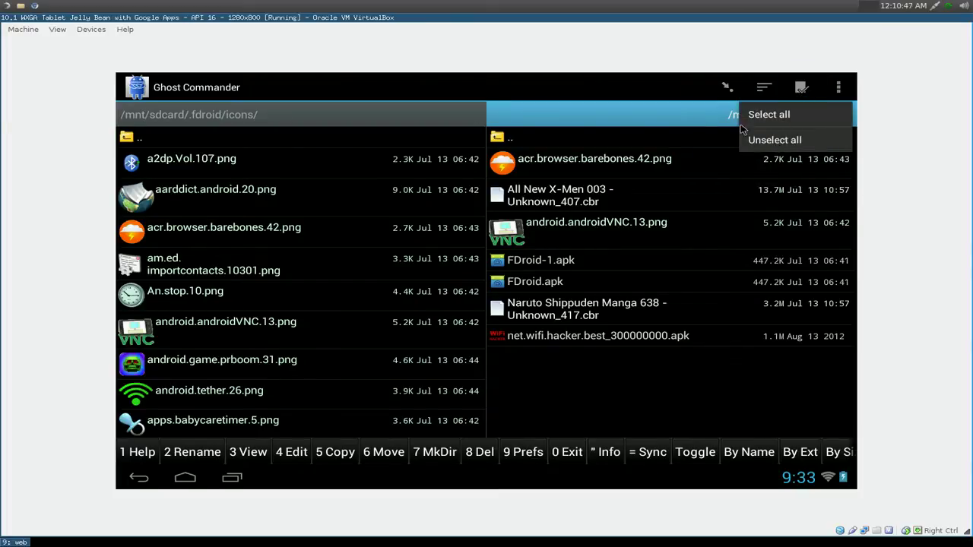
pyautogui.click(681, 96)
pyautogui.moveTo(706, 462)
pyautogui.mouseDown()
pyautogui.moveTo(480, 452)
pyautogui.moveTo(721, 461)
pyautogui.mouseUp()
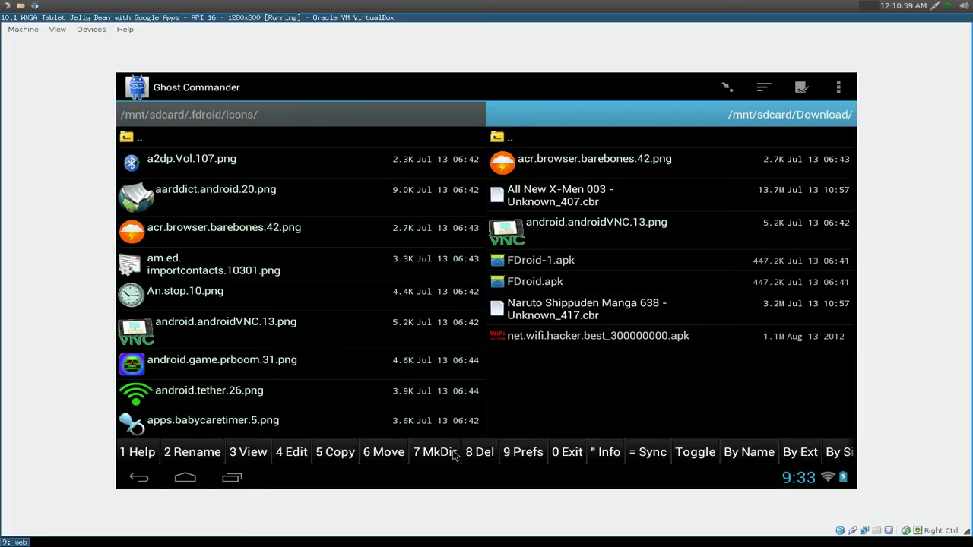
# Step: Open the preferences and view the available font sizes without choosing a new one
pyautogui.click(523, 453)
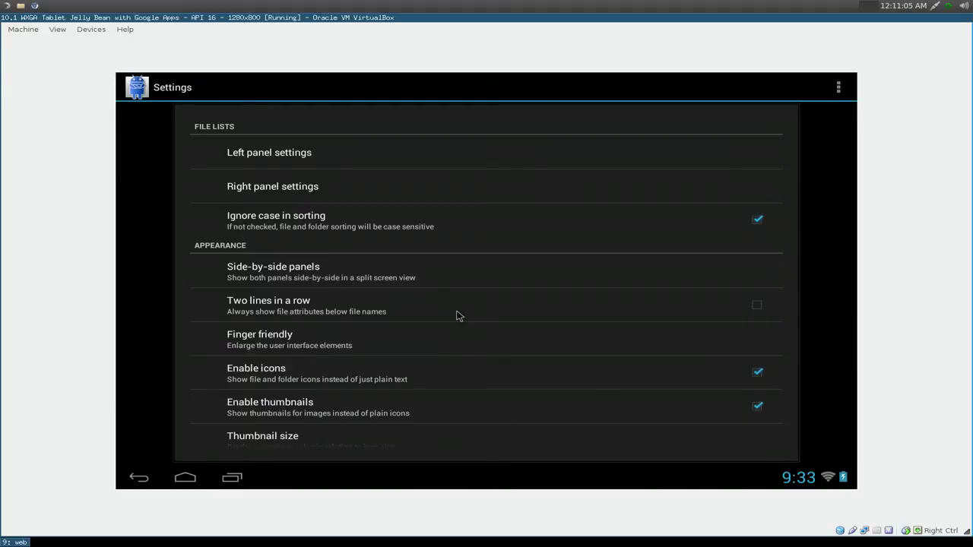
pyautogui.scroll(-1, 456, 301)
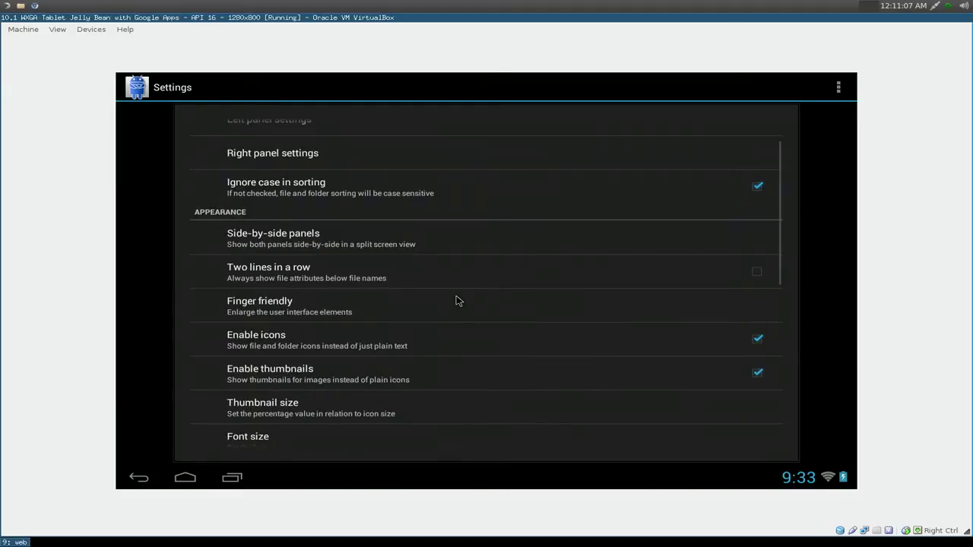
pyautogui.scroll(-2, 456, 301)
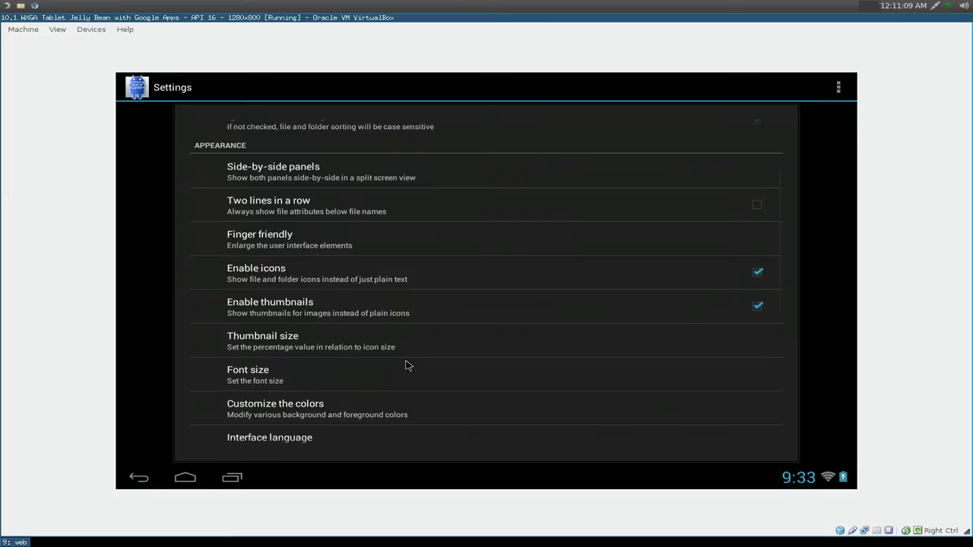
pyautogui.click(406, 363)
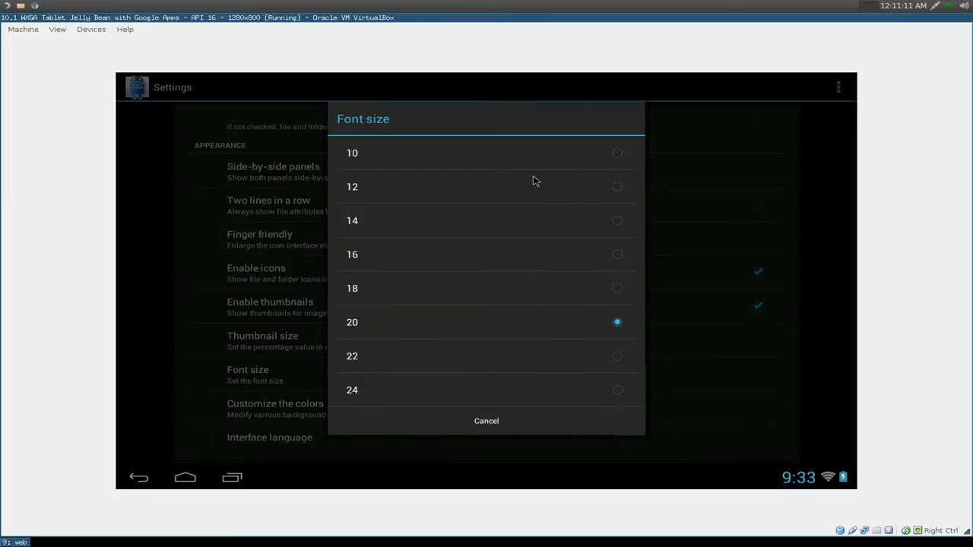
pyautogui.click(526, 423)
# Step: Look through the list of interface languages in the settings without choosing another one
pyautogui.scroll(-2, 508, 346)
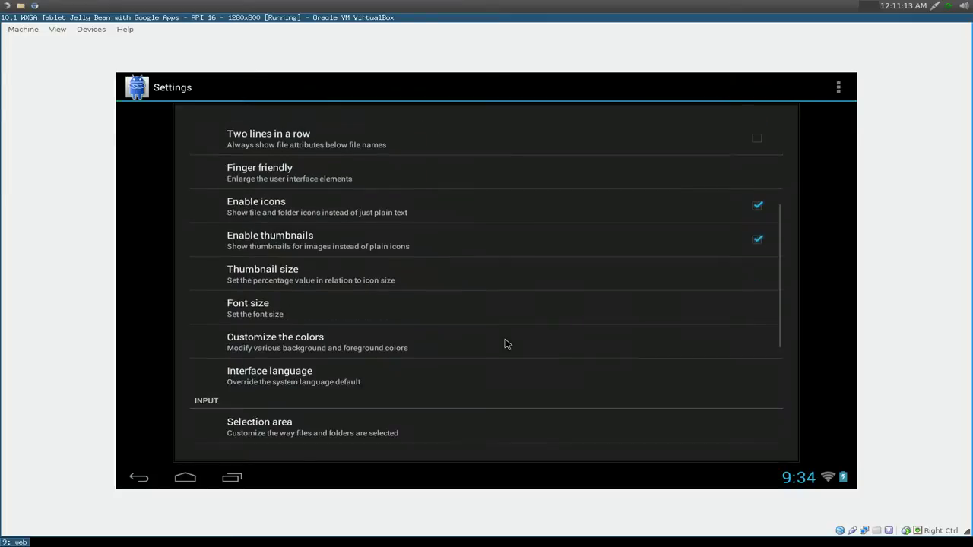
pyautogui.scroll(-1, 506, 343)
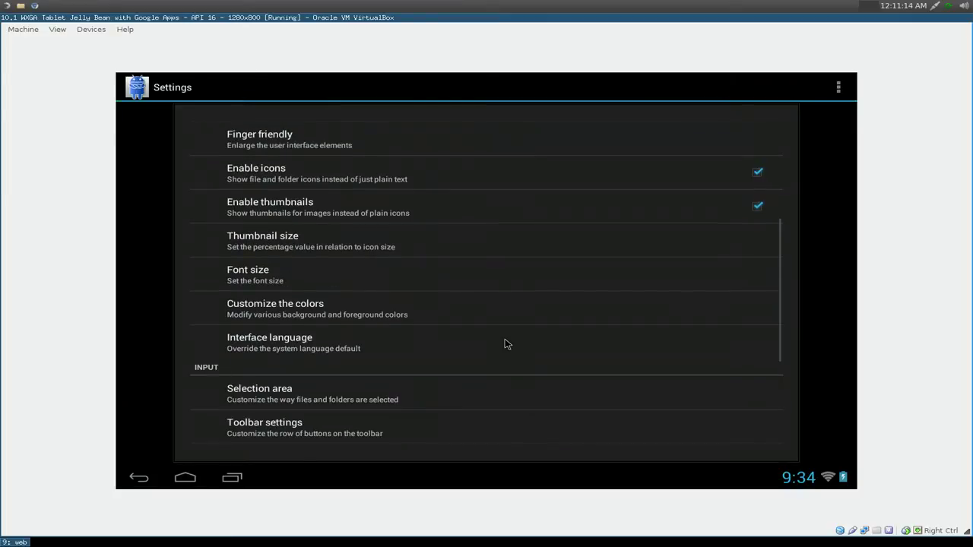
pyautogui.click(345, 346)
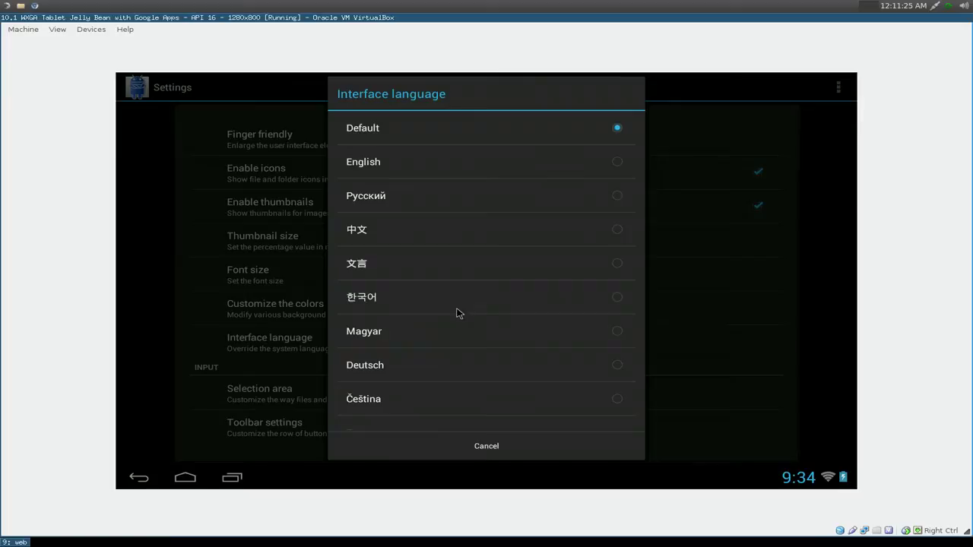
pyautogui.scroll(-6, 451, 330)
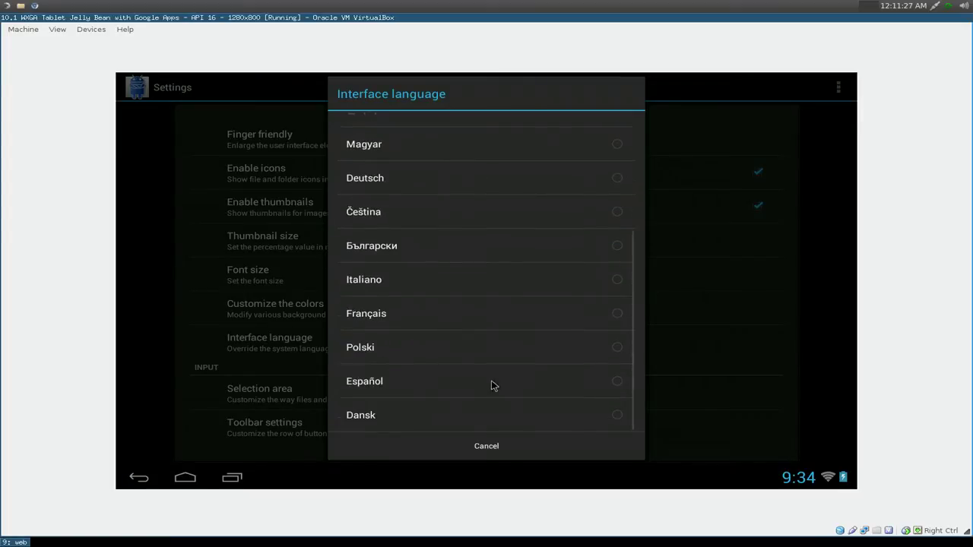
pyautogui.click(494, 446)
pyautogui.scroll(-3, 474, 341)
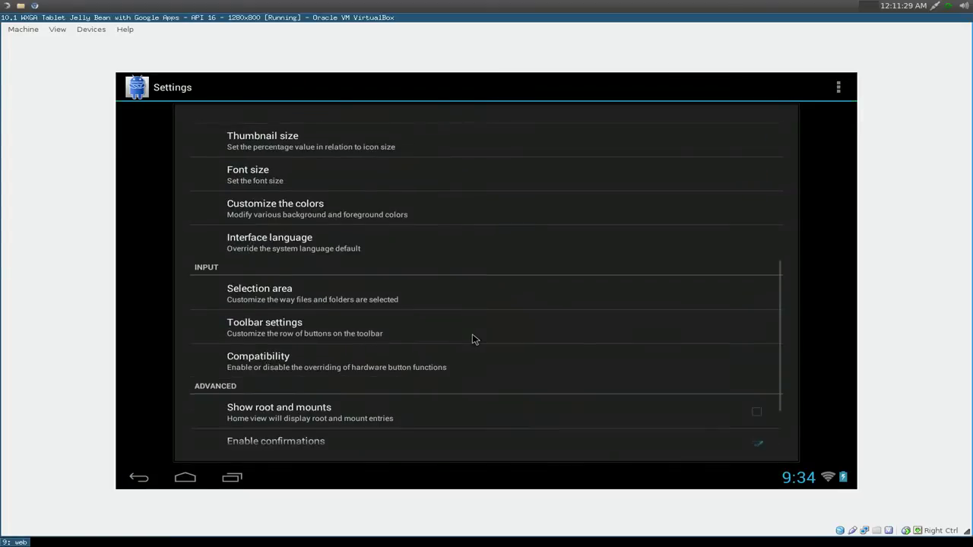
# Step: Look through the input and advanced settings, and return to the file panels
pyautogui.scroll(-2, 472, 339)
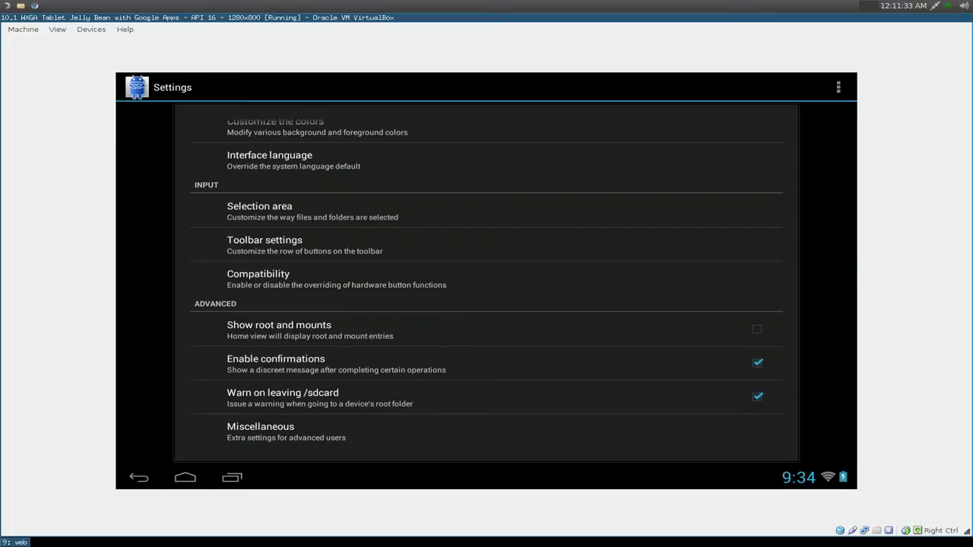
pyautogui.press('Escape')
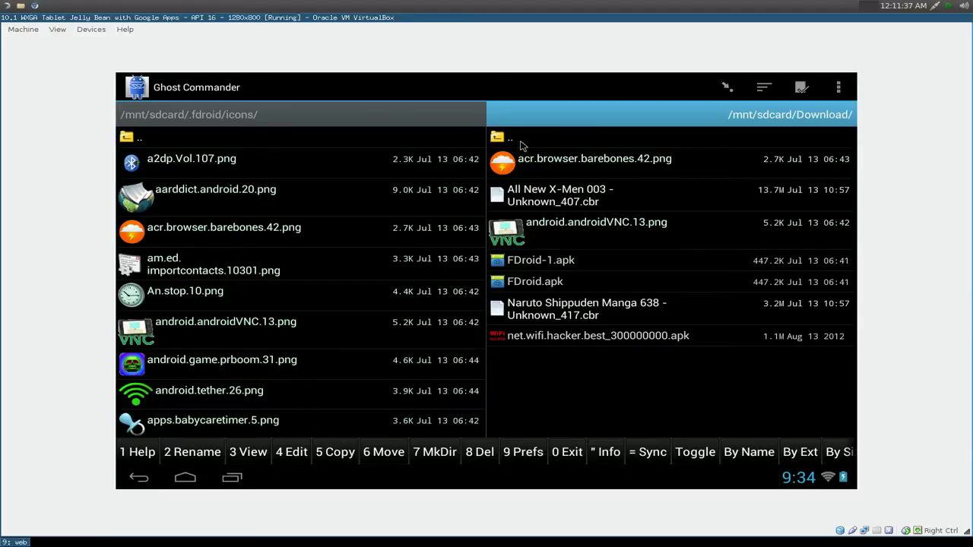
# Step: Return the right panel to the home view and open the Favorites list
pyautogui.moveTo(836, 454); pyautogui.dragTo(538, 485)
pyautogui.click(834, 451)
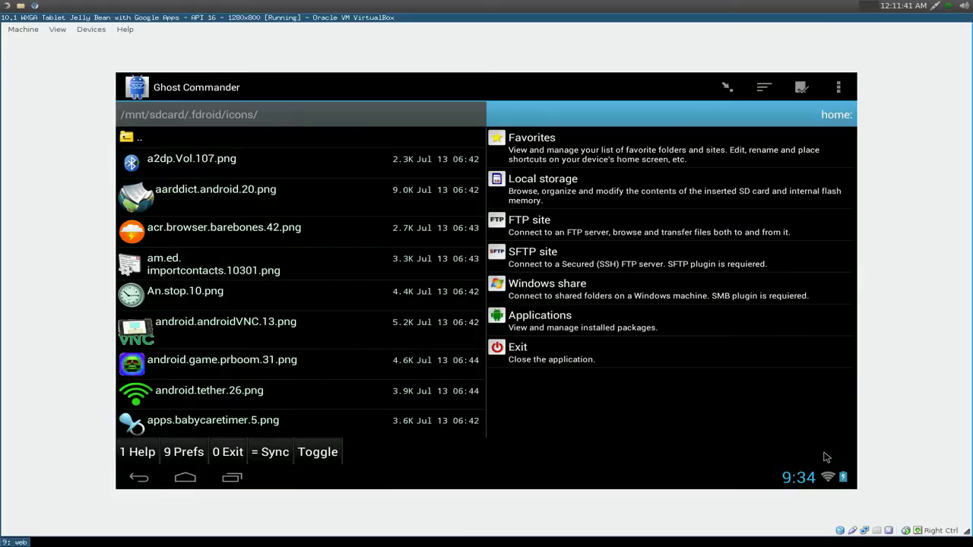
pyautogui.click(566, 155)
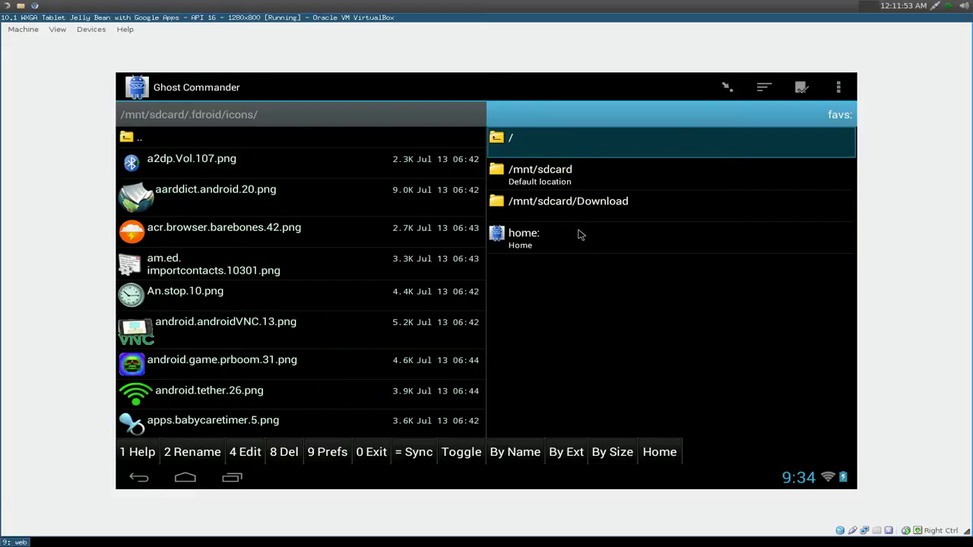
# Step: Add the icons folder from /mnt/sdcard/.fdroid to the favorites, and reload the Favorites list in the other panel
pyautogui.click(227, 141)
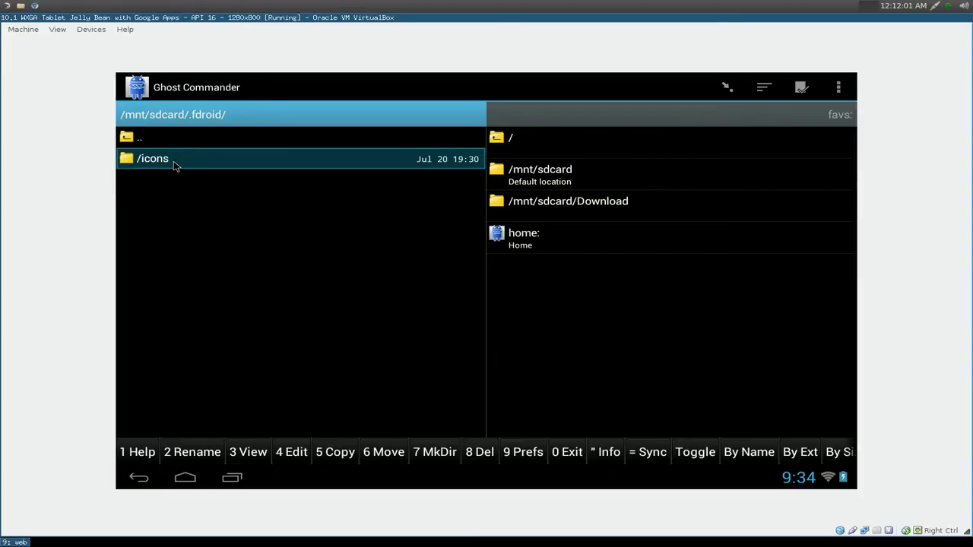
pyautogui.click(174, 165)
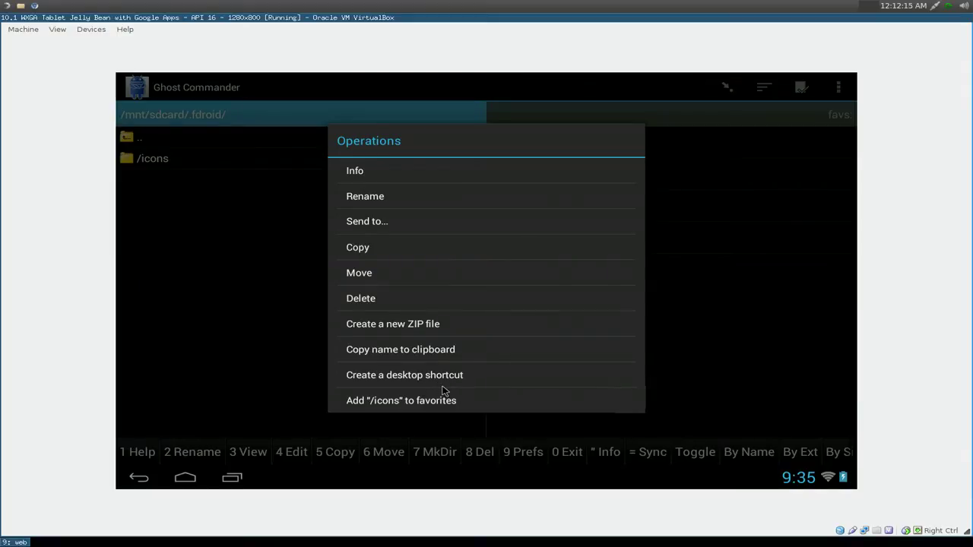
pyautogui.click(385, 402)
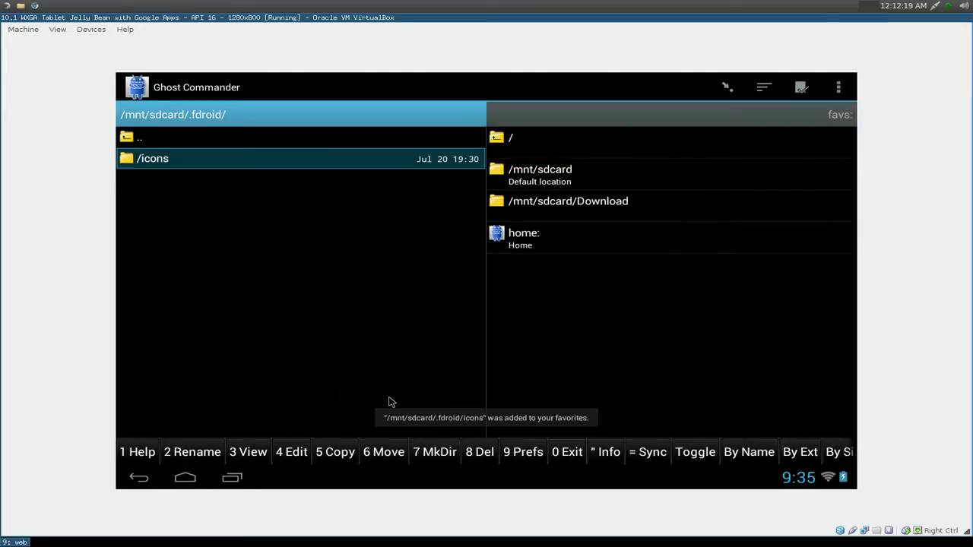
pyautogui.click(547, 152)
pyautogui.click(550, 152)
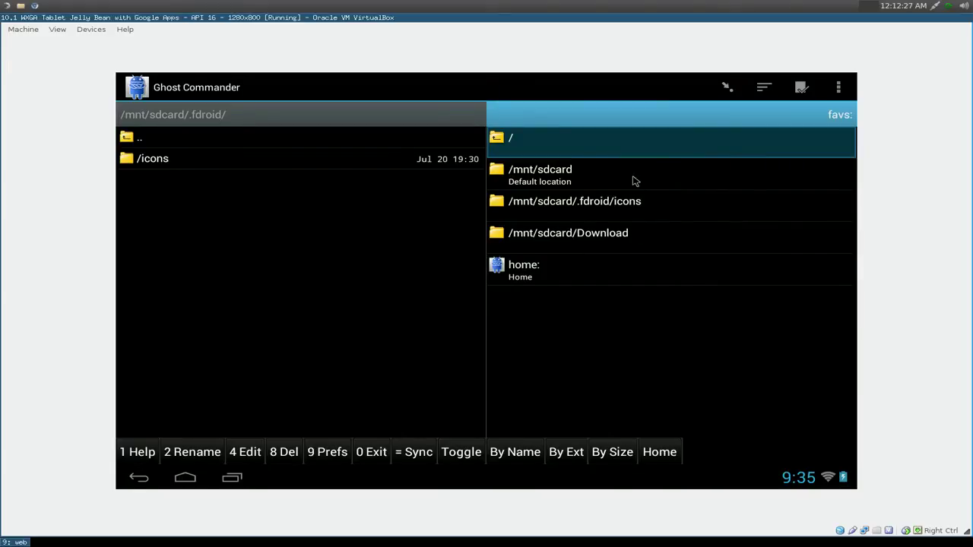
# Step: Return the right panel to the home view and open /mnt/sdcard/.fdroid/icons from the Favorites
pyautogui.click(730, 95)
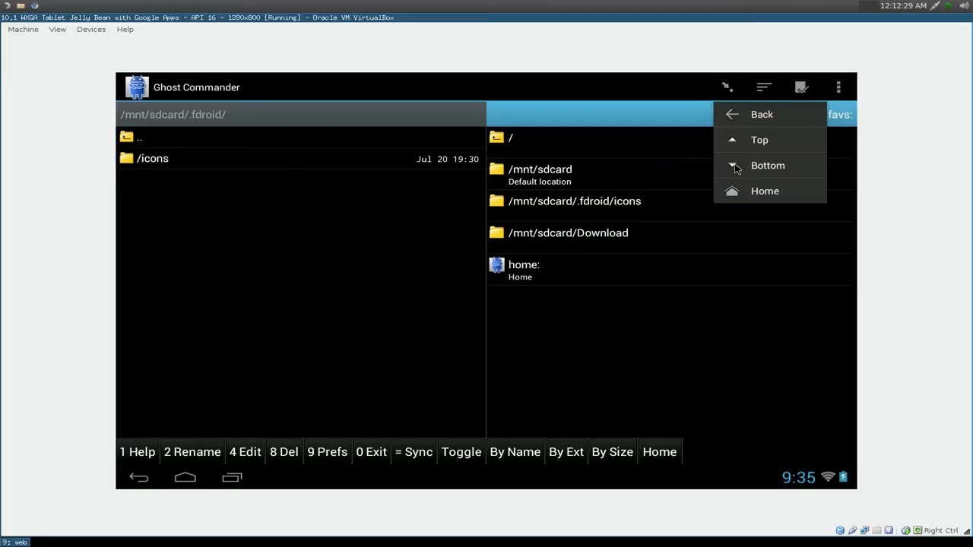
pyautogui.click(745, 201)
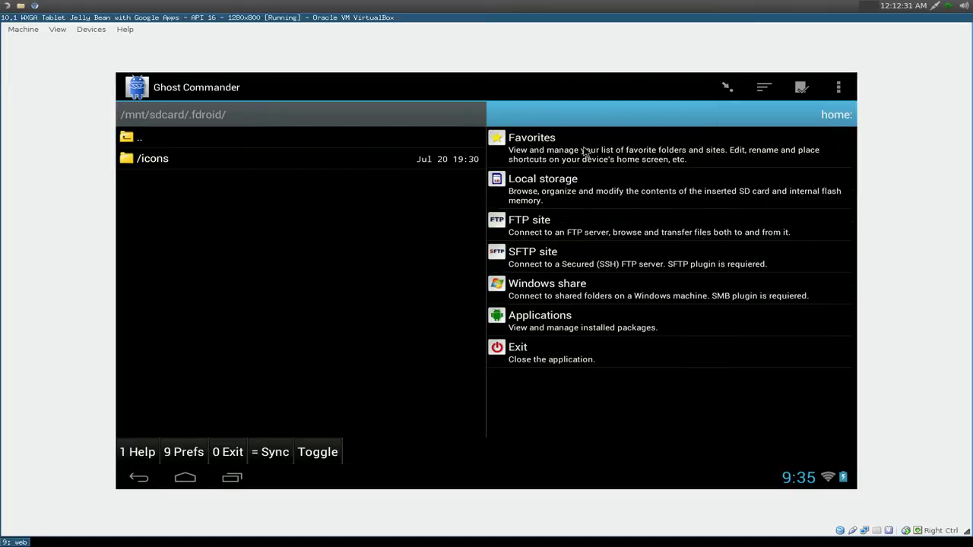
pyautogui.click(587, 158)
pyautogui.click(579, 199)
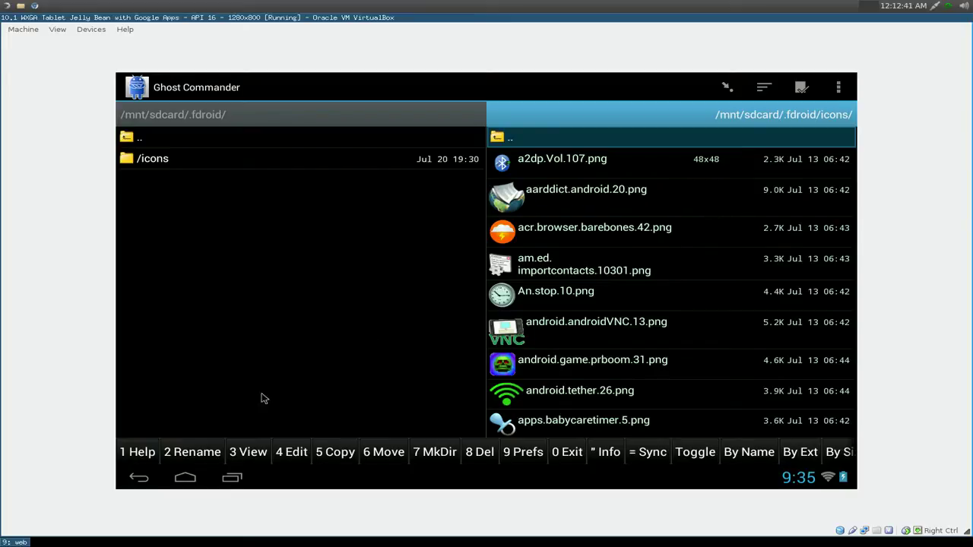
# Step: Read through the help's basics, hotkeys and advanced location URIs, and close it
pyautogui.click(146, 453)
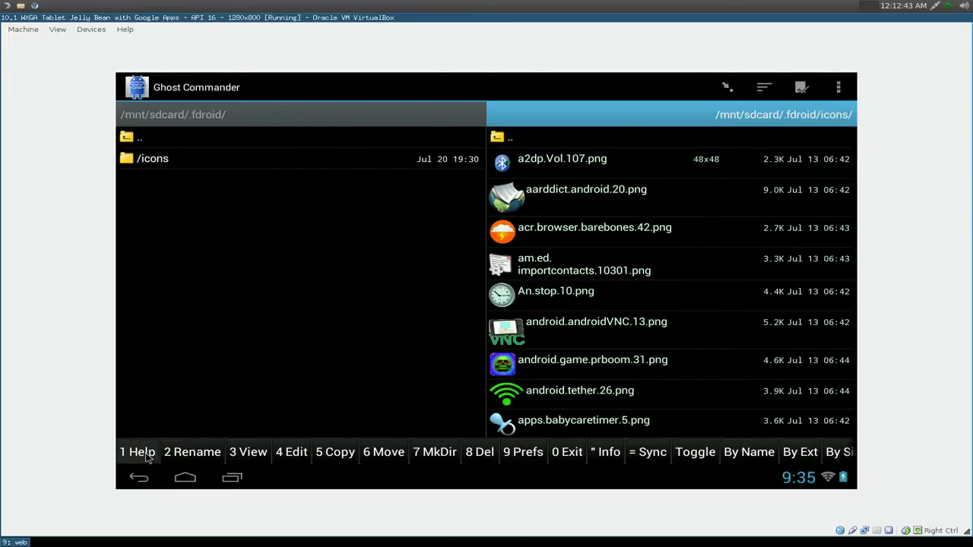
pyautogui.scroll(5, 409, 280)
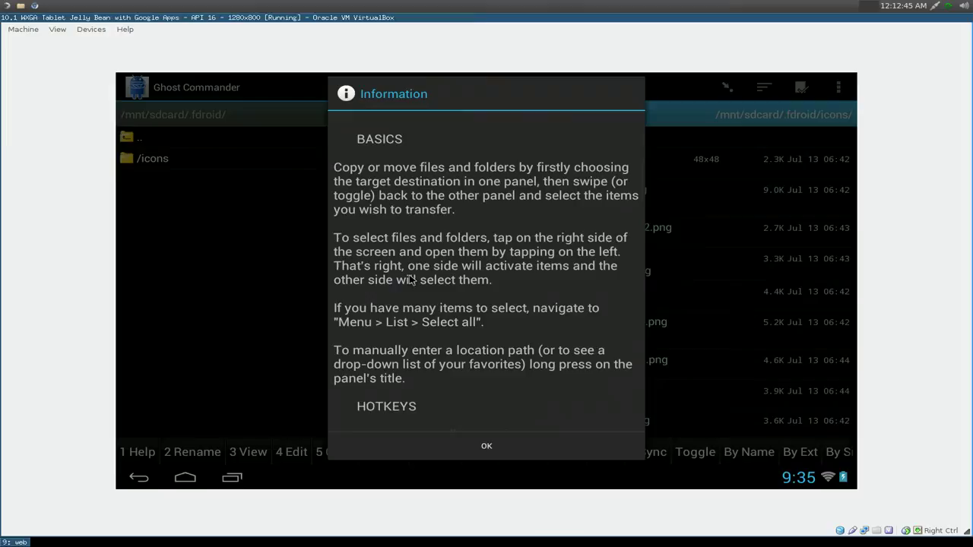
pyautogui.scroll(-10, 409, 280)
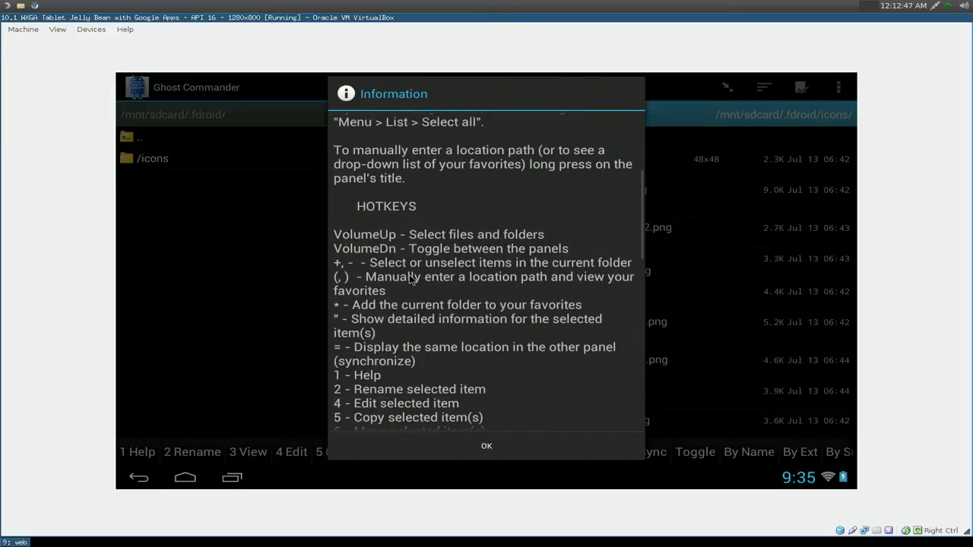
pyautogui.scroll(-1, 409, 279)
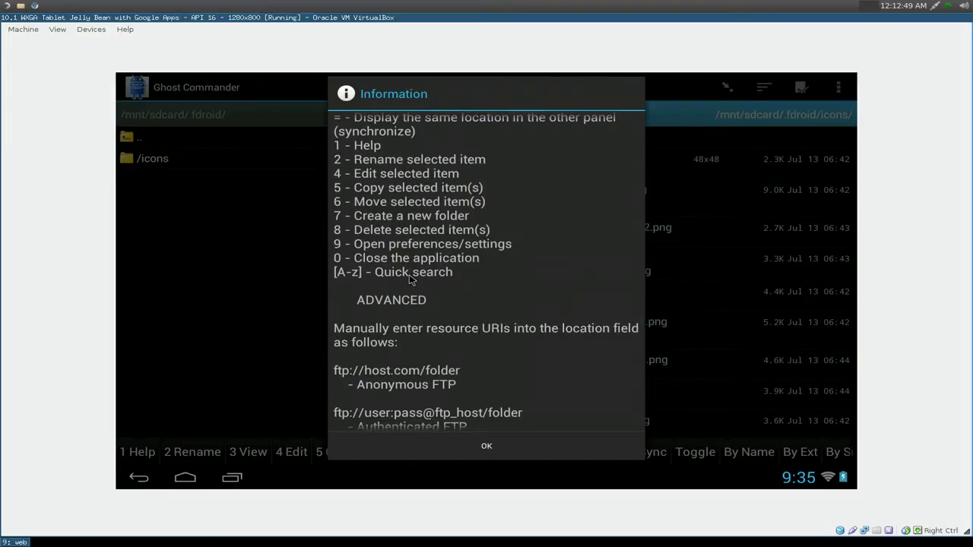
pyautogui.scroll(-1, 409, 280)
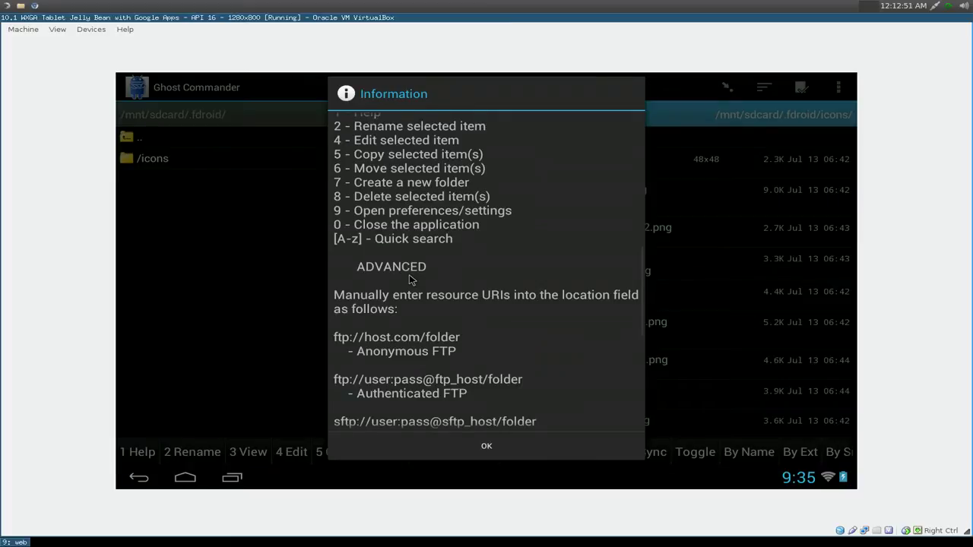
pyautogui.scroll(-2, 409, 280)
pyautogui.scroll(-3, 409, 280)
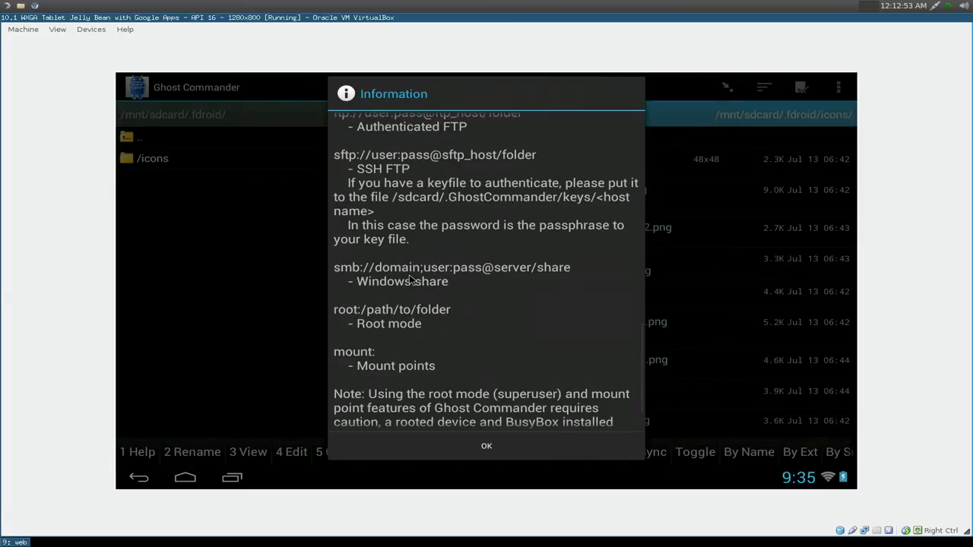
pyautogui.scroll(2, 409, 279)
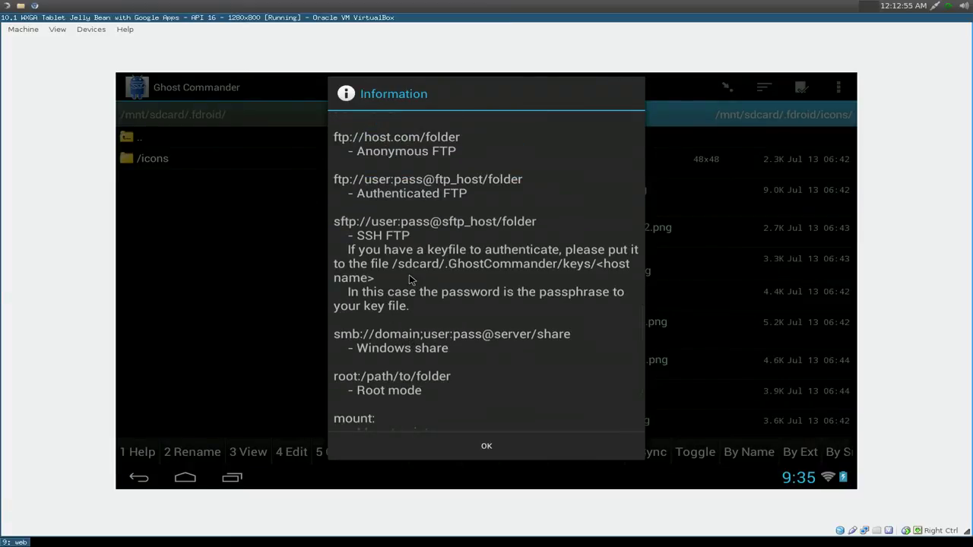
pyautogui.click(458, 443)
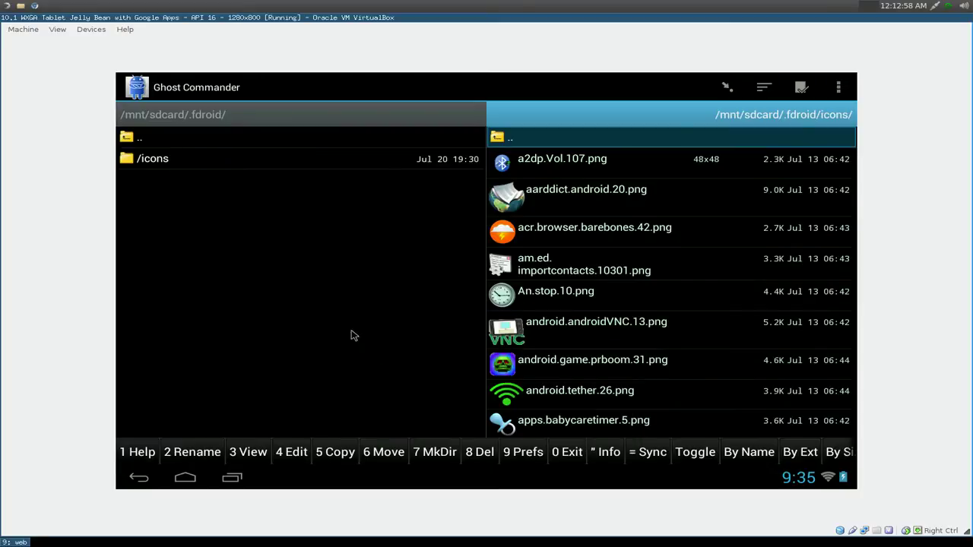
# Step: Return both file panels to the home view
pyautogui.click(729, 91)
pyautogui.click(749, 190)
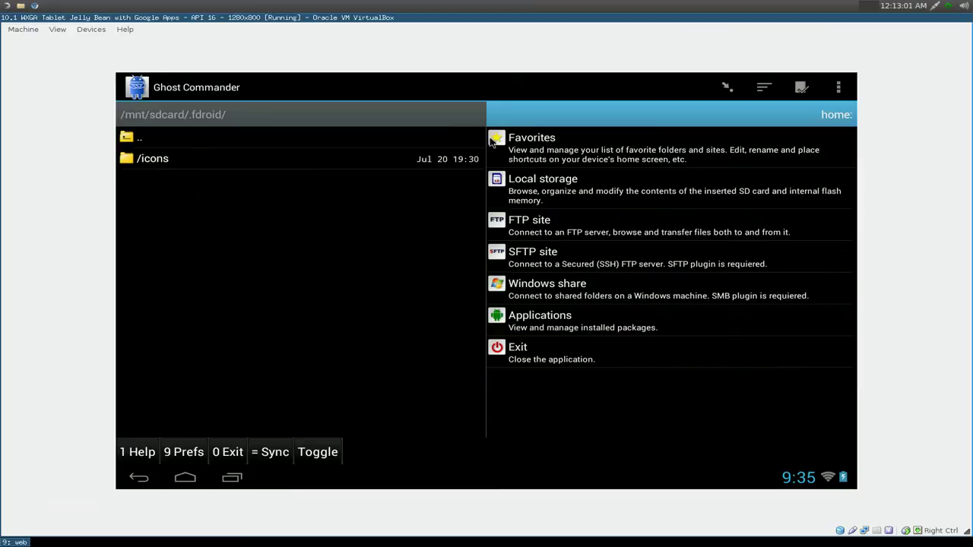
pyautogui.click(427, 118)
pyautogui.click(727, 89)
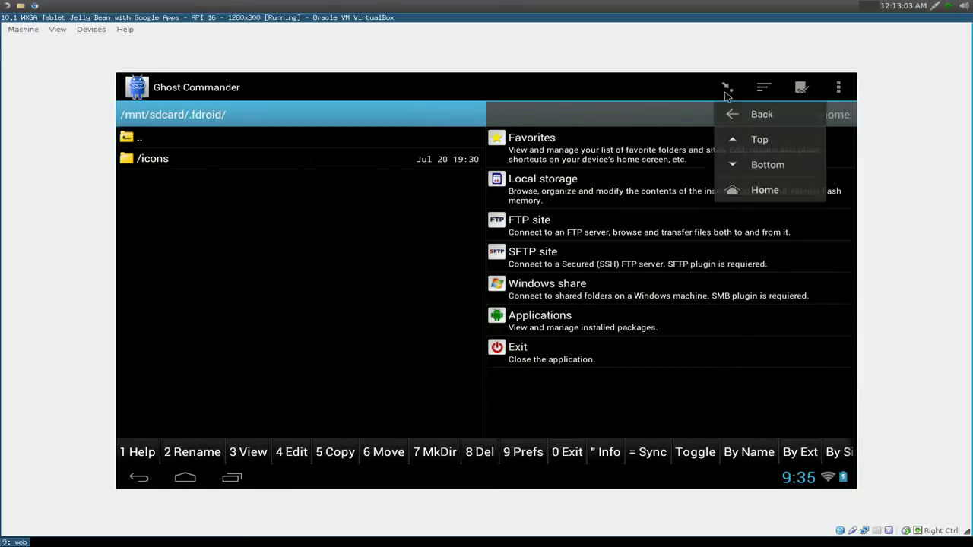
pyautogui.click(741, 190)
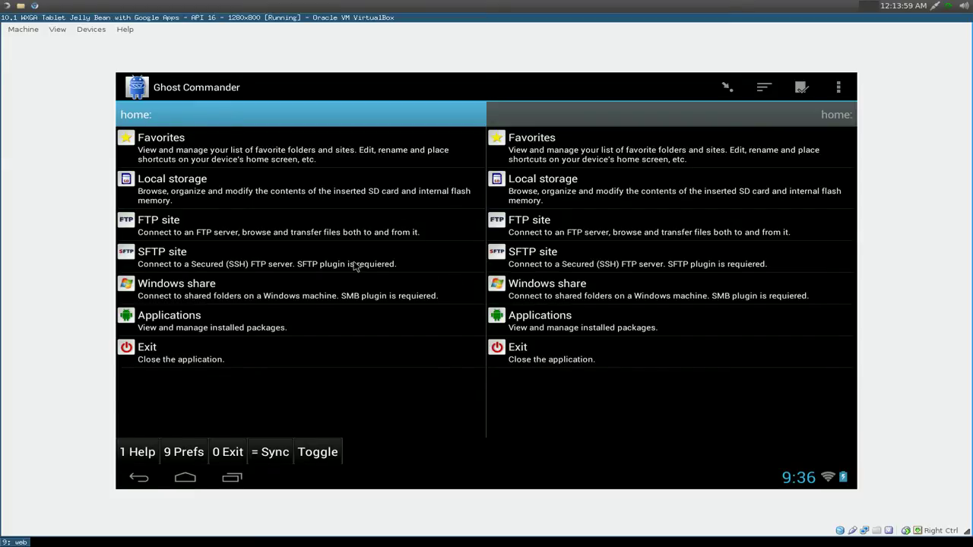
# Step: Open the Download folder from local storage in the right panel
pyautogui.click(567, 121)
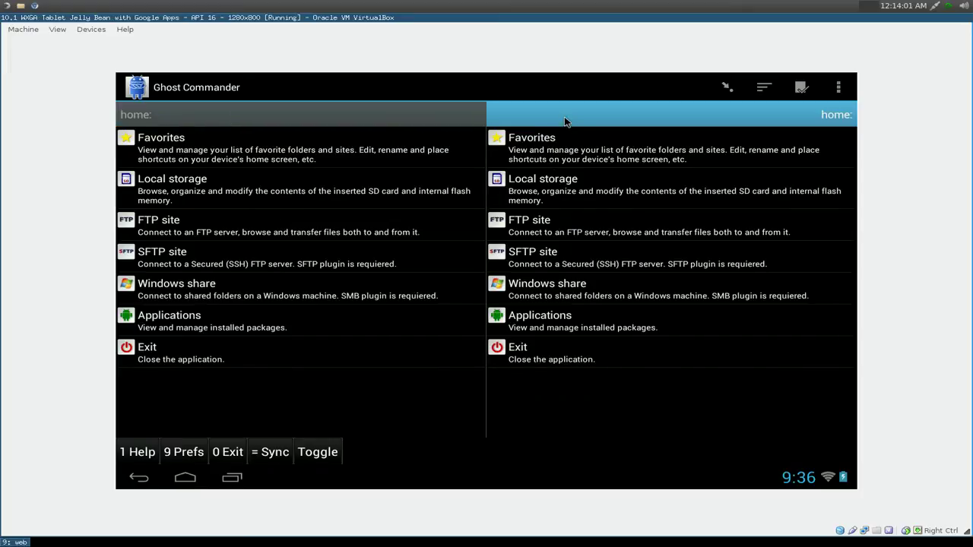
pyautogui.click(552, 189)
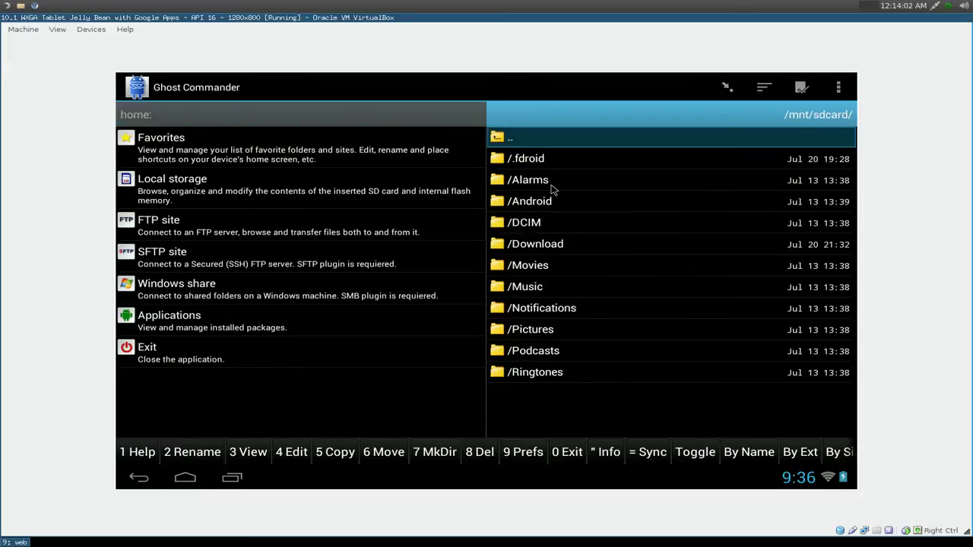
pyautogui.click(550, 253)
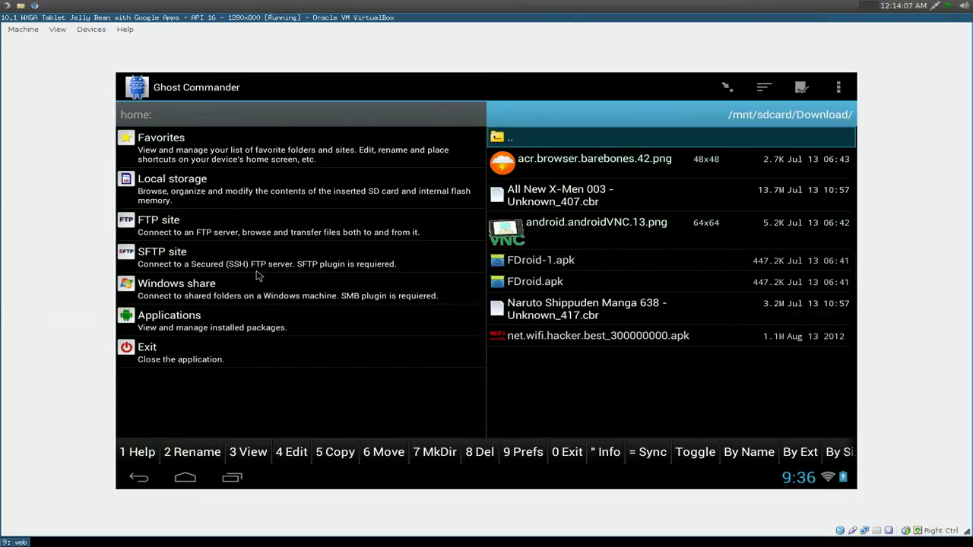
# Step: Connect the left panel to the SFTP site 192.168.1.102 at path /, entering the account password
pyautogui.click(180, 260)
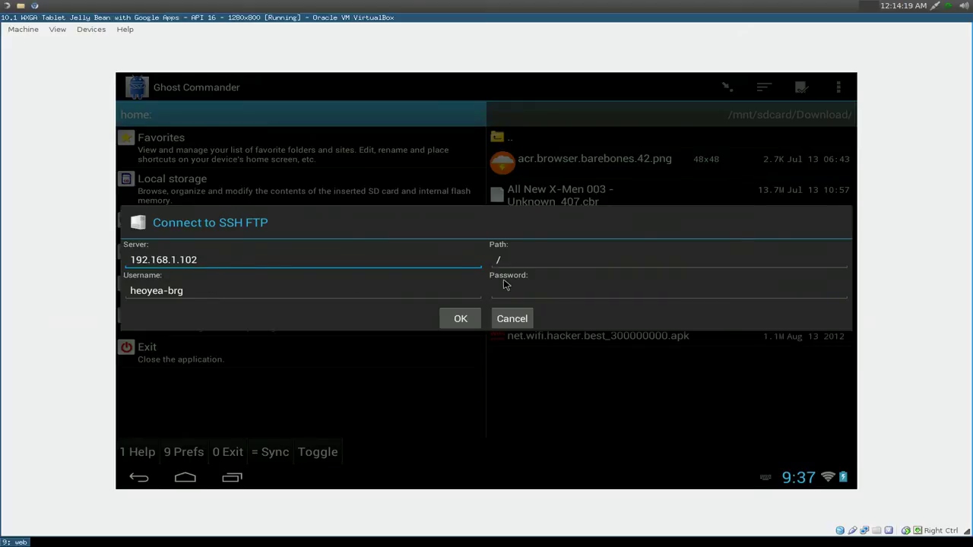
pyautogui.click(531, 292)
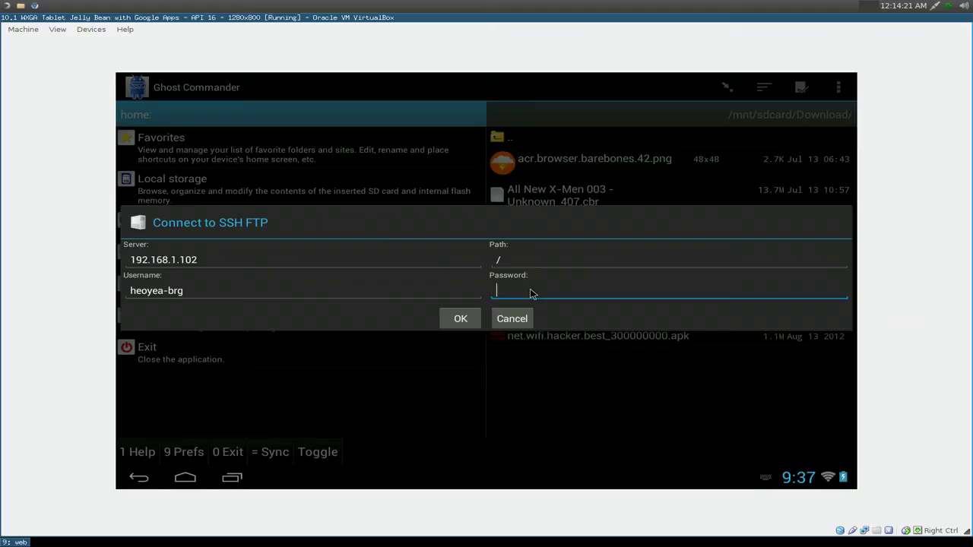
pyautogui.write('•••••••••••')
pyautogui.press('Tab')
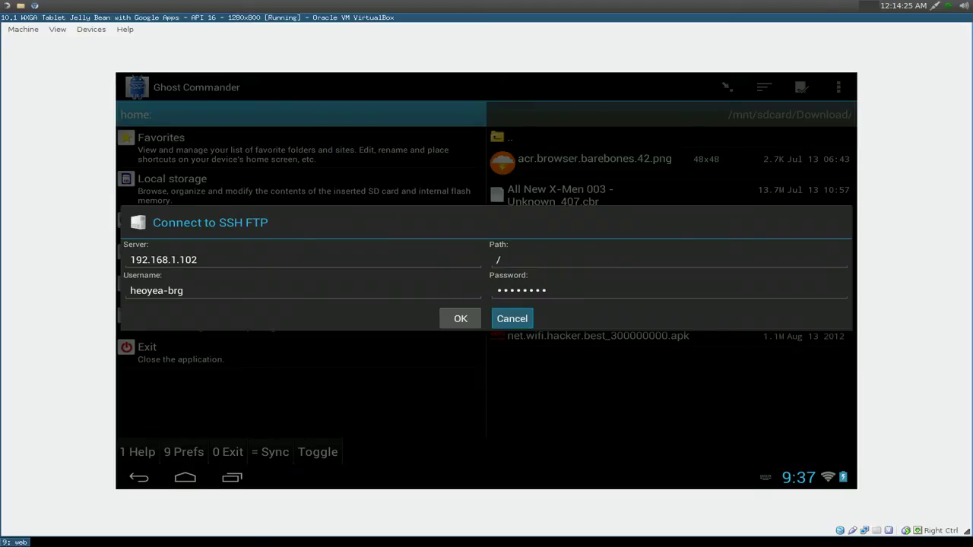
pyautogui.click(462, 322)
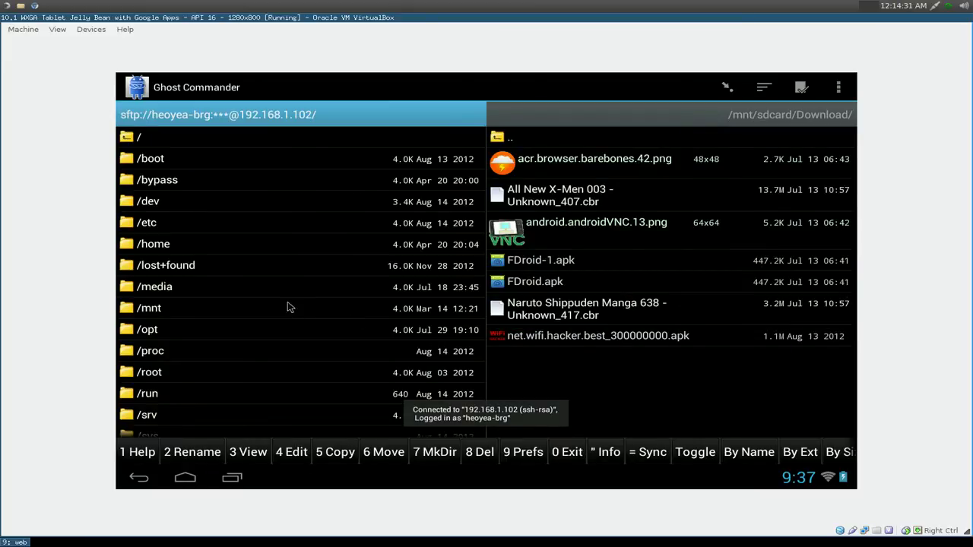
# Step: Open the Sharingan folder inside media on the remote server
pyautogui.scroll(-3, 228, 306)
pyautogui.scroll(3, 226, 306)
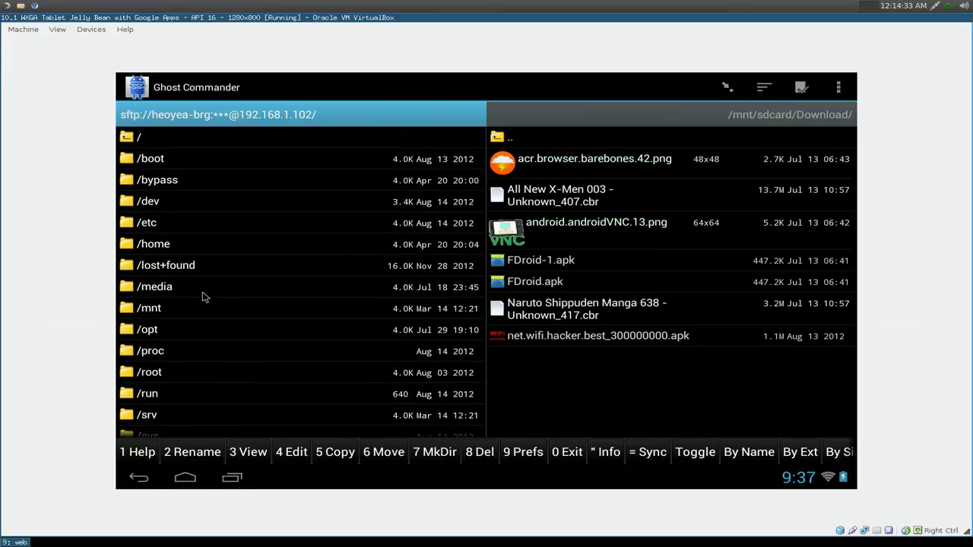
pyautogui.click(202, 295)
pyautogui.click(199, 184)
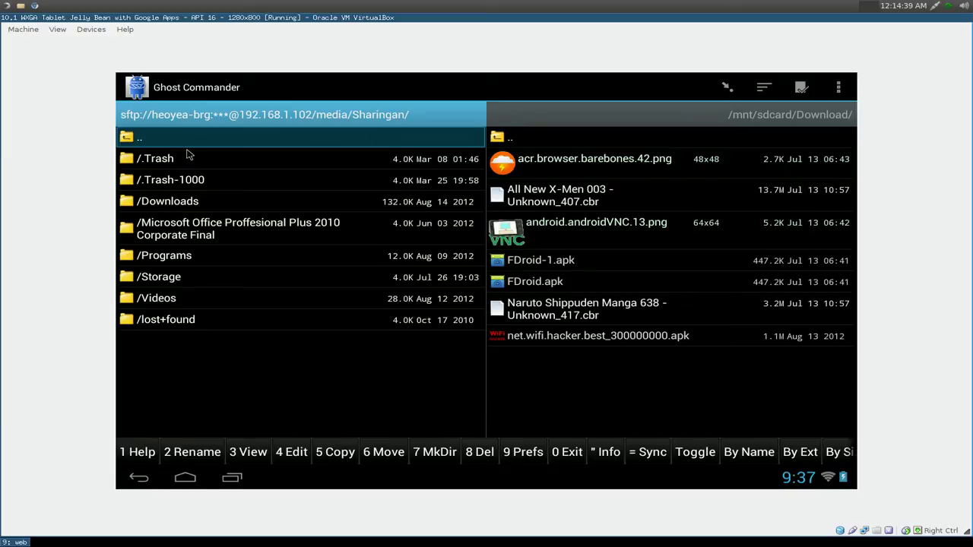
# Step: Go back up to the remote media folder, open Genjutsu/Pictures and browse through its files
pyautogui.click(190, 155)
pyautogui.click(171, 150)
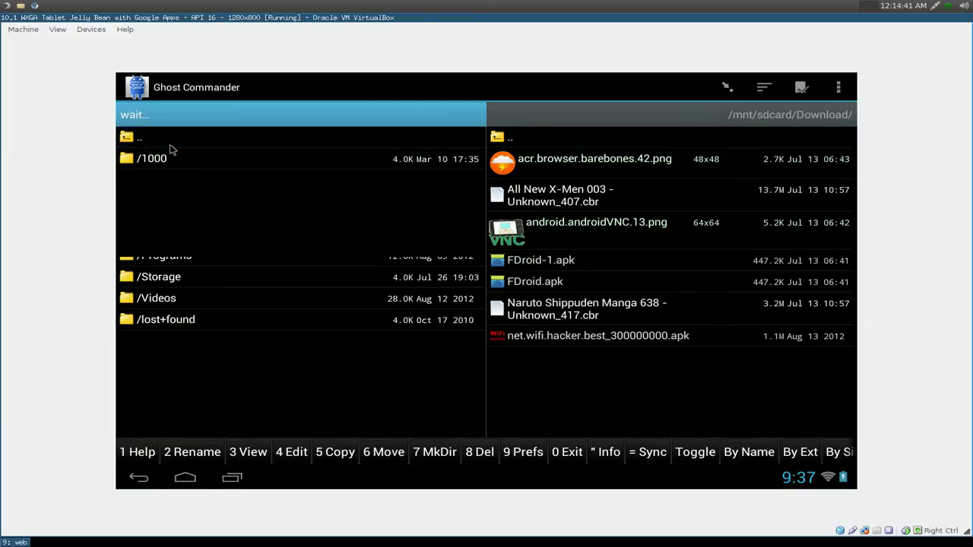
pyautogui.click(171, 146)
pyautogui.click(172, 162)
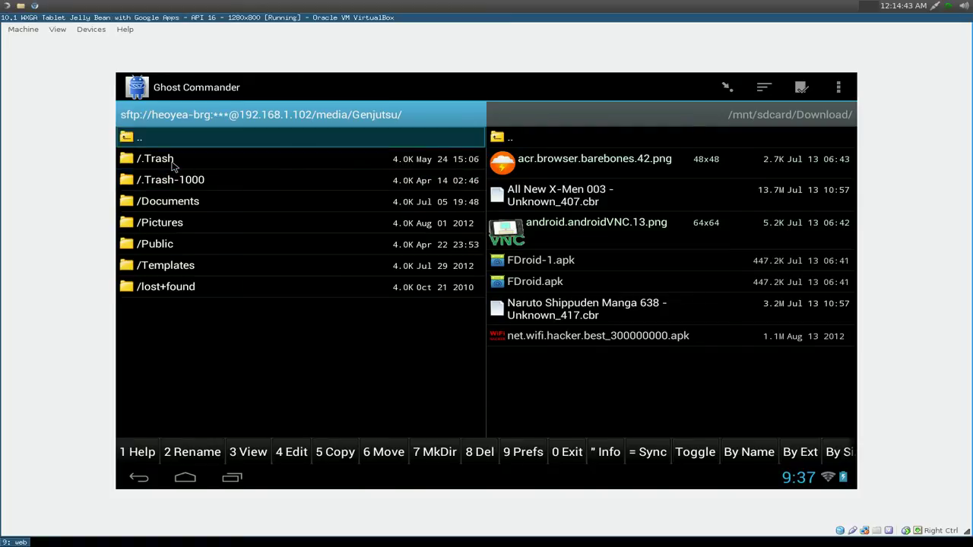
pyautogui.click(170, 228)
pyautogui.scroll(-3, 211, 266)
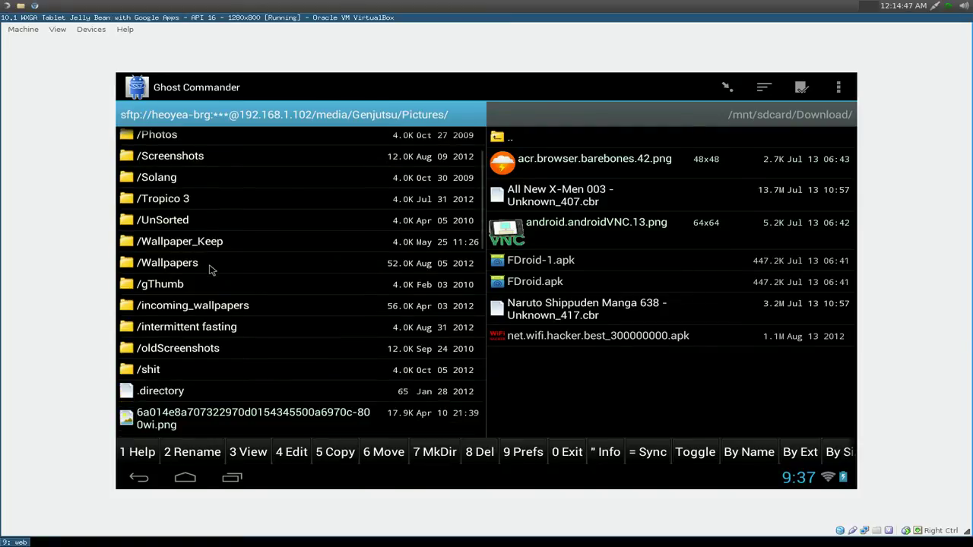
pyautogui.scroll(-5, 211, 266)
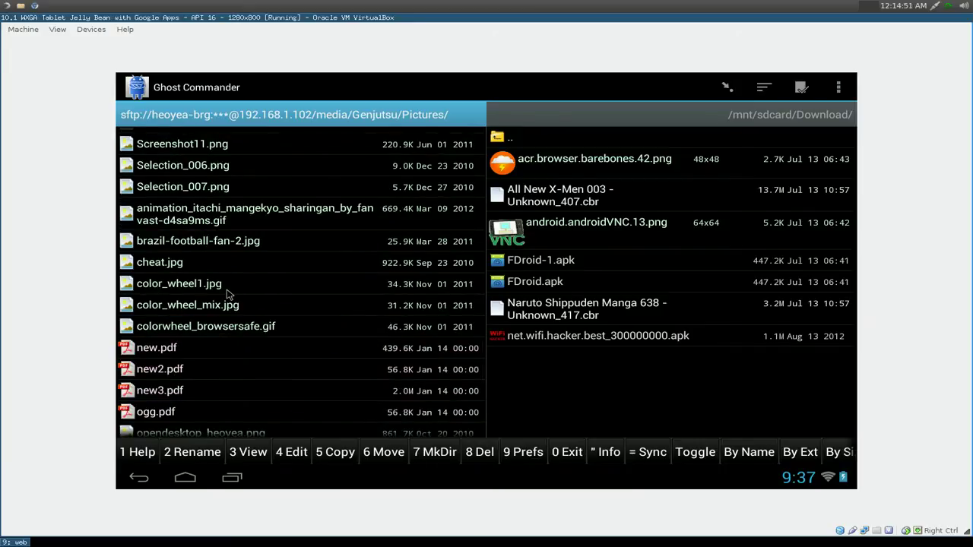
# Step: Copy animation_itachi_mangekyo_sharingan_by_fanvast-d4sa9ms.gif from the remote Pictures folder to /mnt/sdcard/Download/
pyautogui.scroll(1, 228, 295)
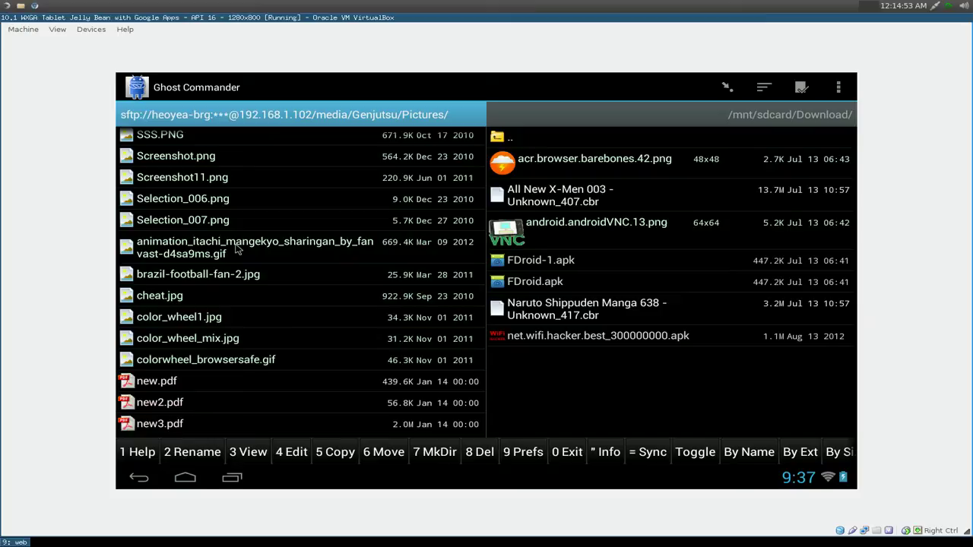
pyautogui.press('Down')
pyautogui.press('Down')
pyautogui.press('Down')
pyautogui.press('Down')
pyautogui.press('Down')
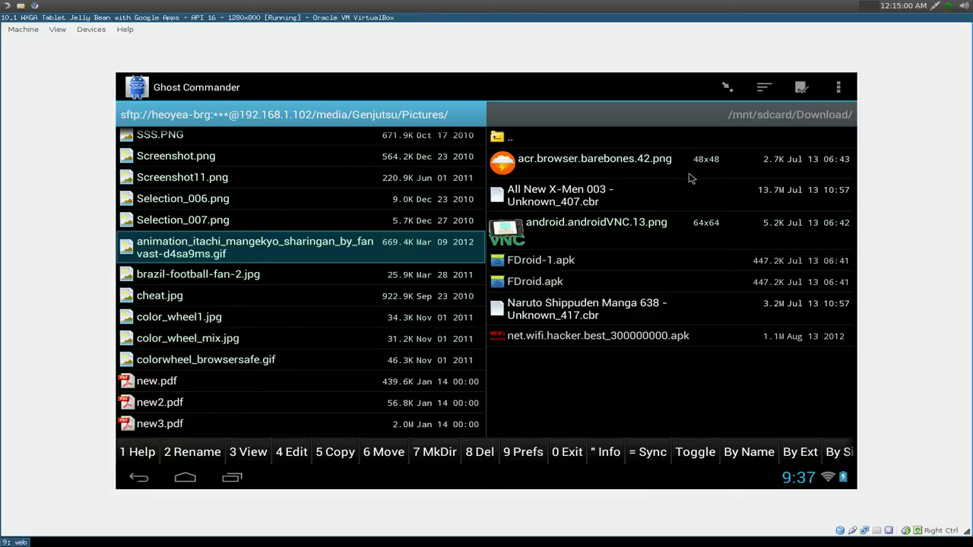
pyautogui.click(342, 461)
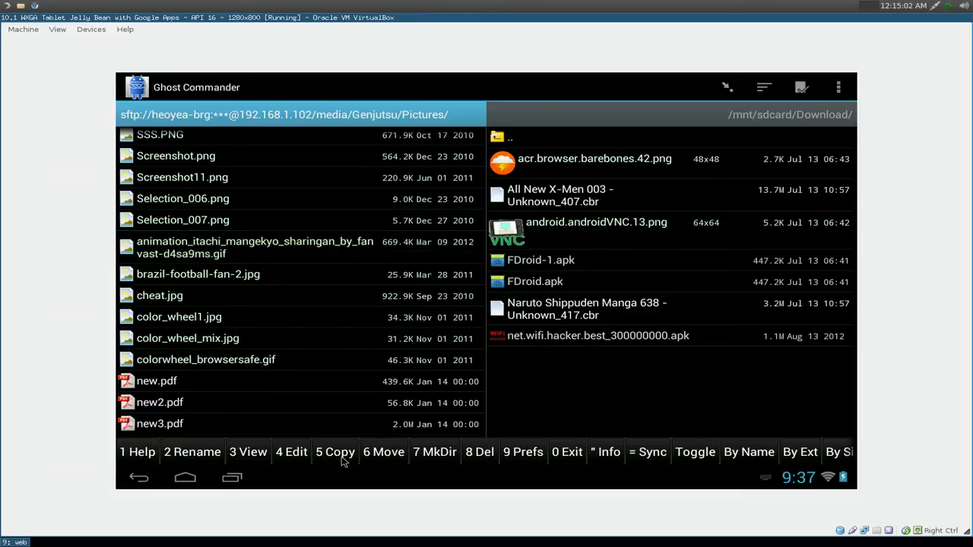
pyautogui.click(534, 310)
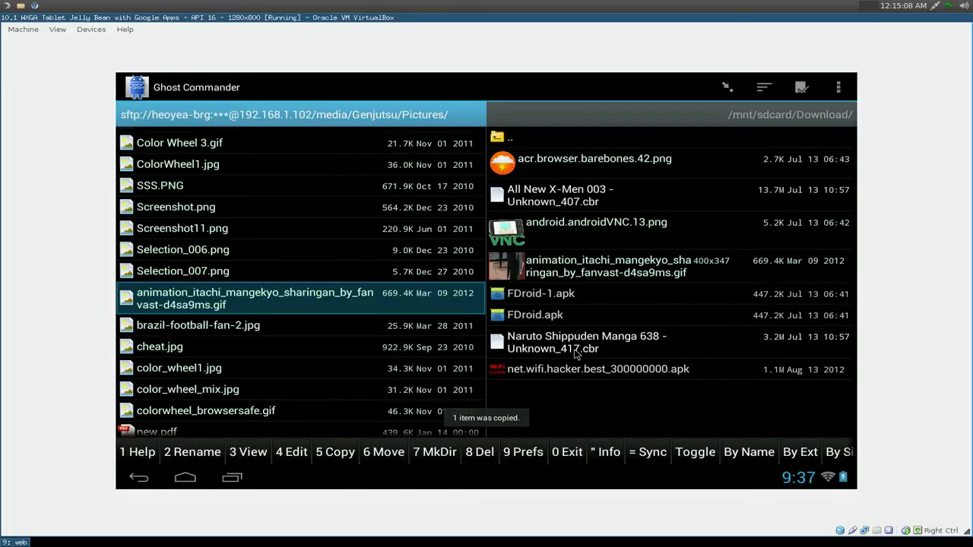
# Step: View the copied animation_itachi GIF from the Download folder with Picture Viewer, just once, and return to the file panels
pyautogui.click(592, 272)
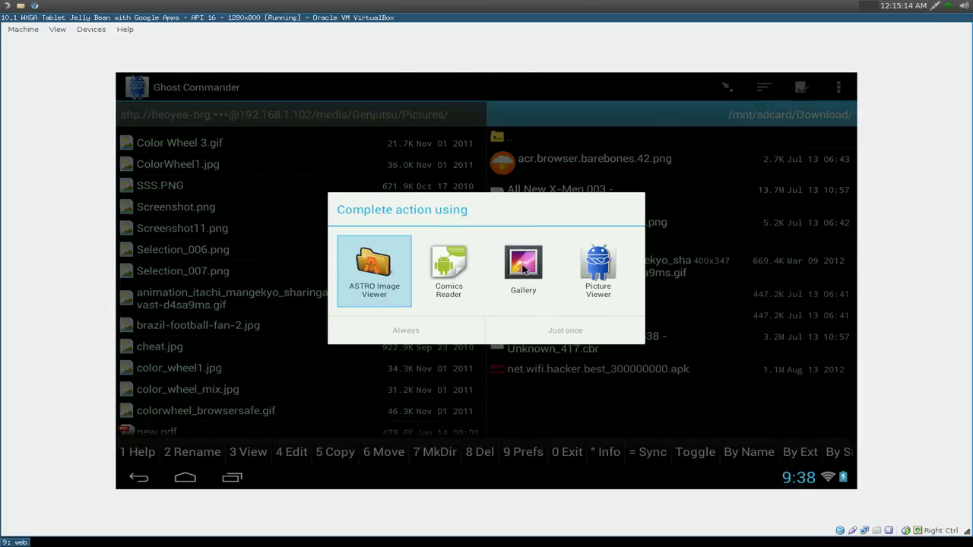
pyautogui.click(597, 277)
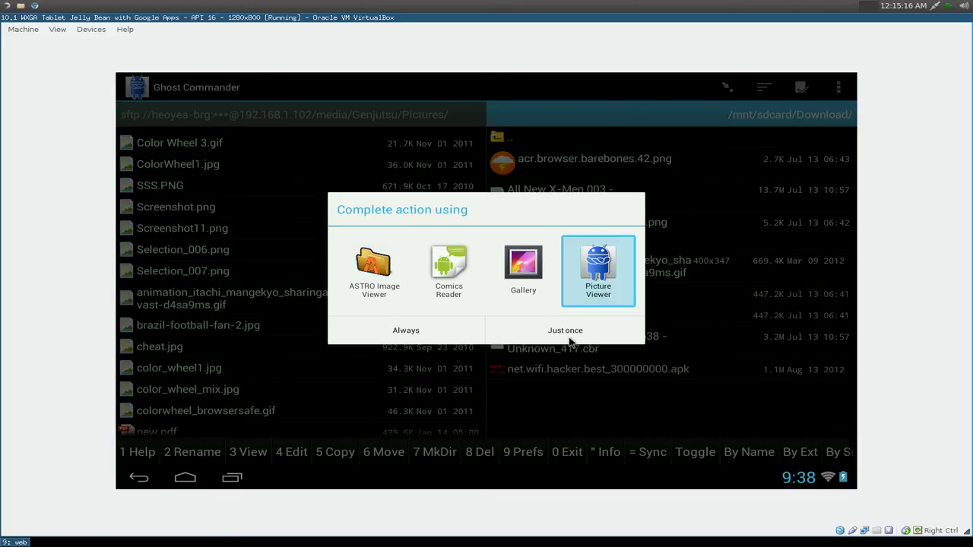
pyautogui.click(572, 335)
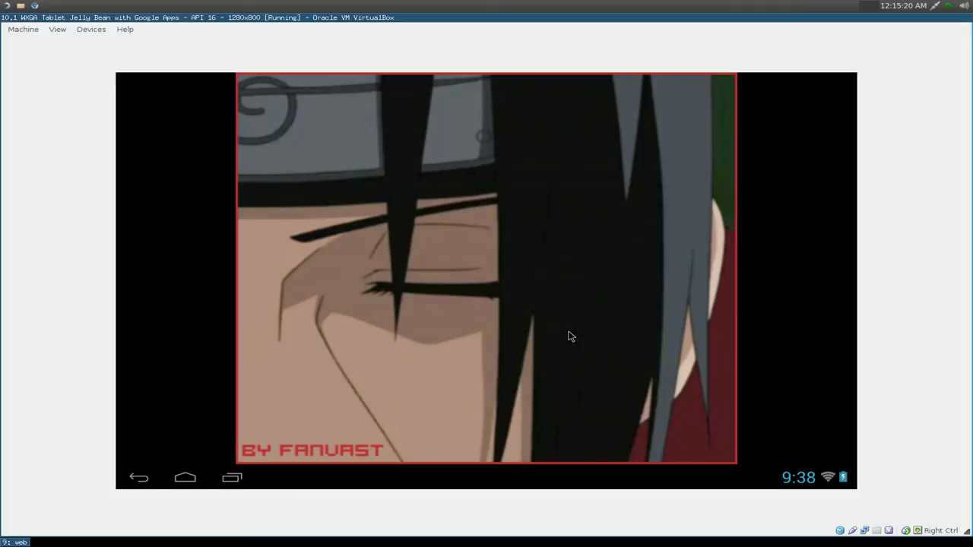
pyautogui.press('Escape')
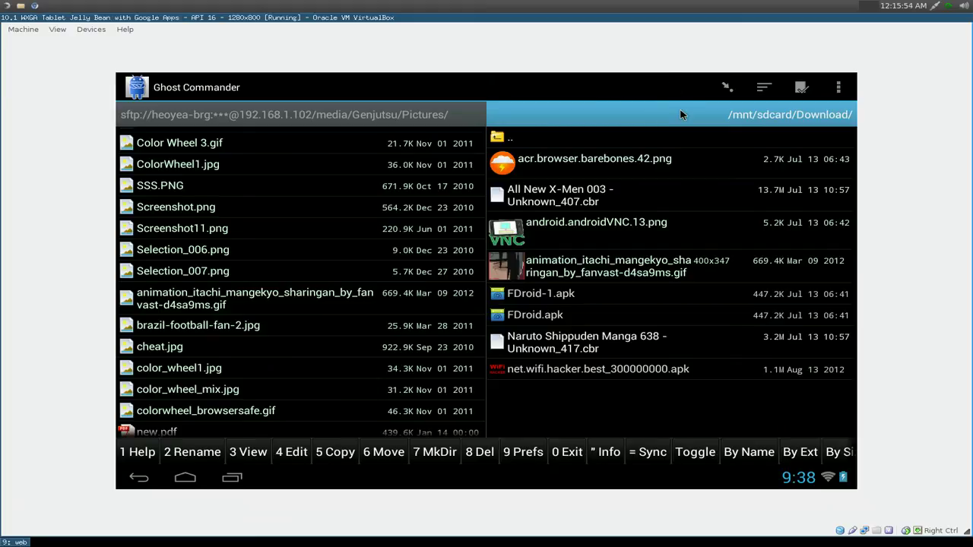
# Step: Edit the local panel's path to /mnt/sdcard/ and go to that folder
pyautogui.click(706, 115)
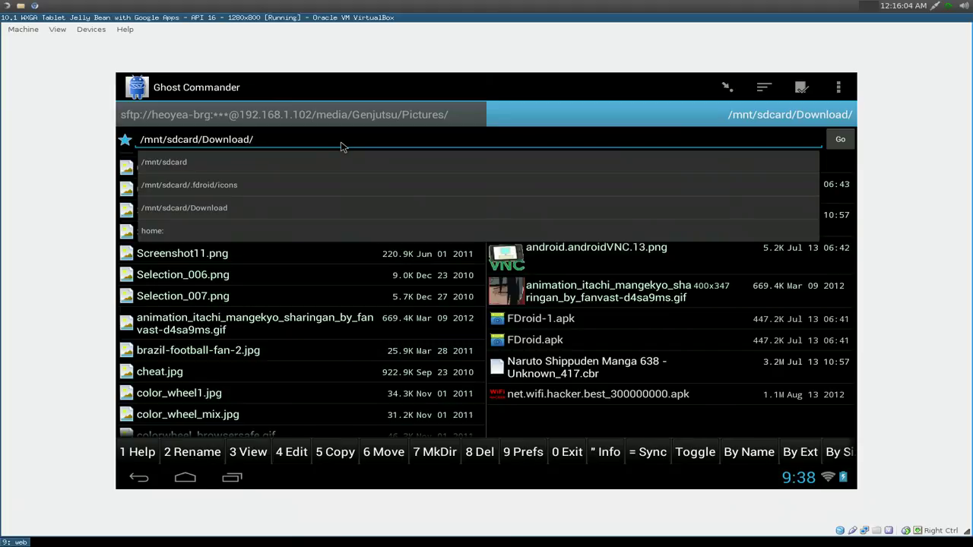
pyautogui.press('BackSpace')
pyautogui.press('BackSpace')
pyautogui.press('BackSpace')
pyautogui.press('BackSpace')
pyautogui.press('BackSpace')
pyautogui.press('BackSpace')
pyautogui.press('BackSpace')
pyautogui.press('BackSpace')
pyautogui.press('BackSpace')
pyautogui.press('Return')
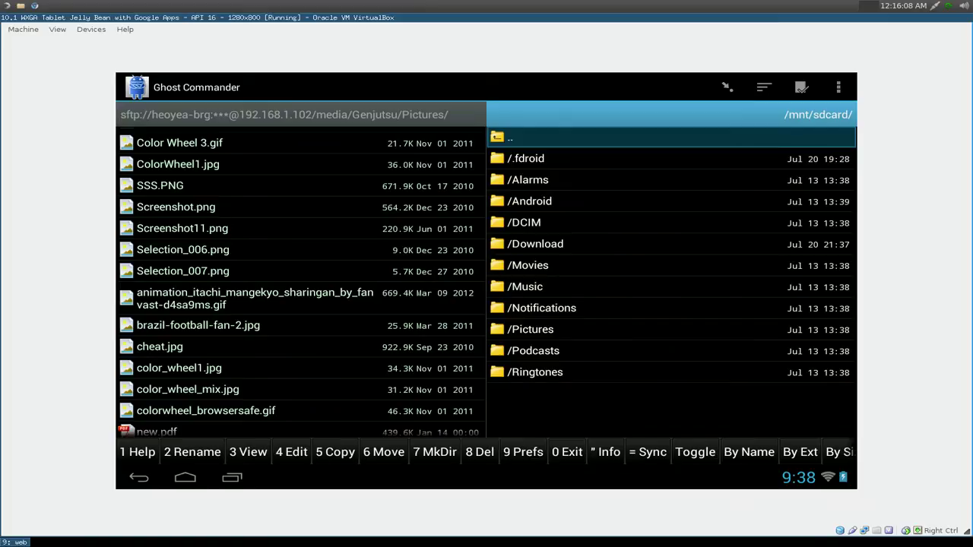